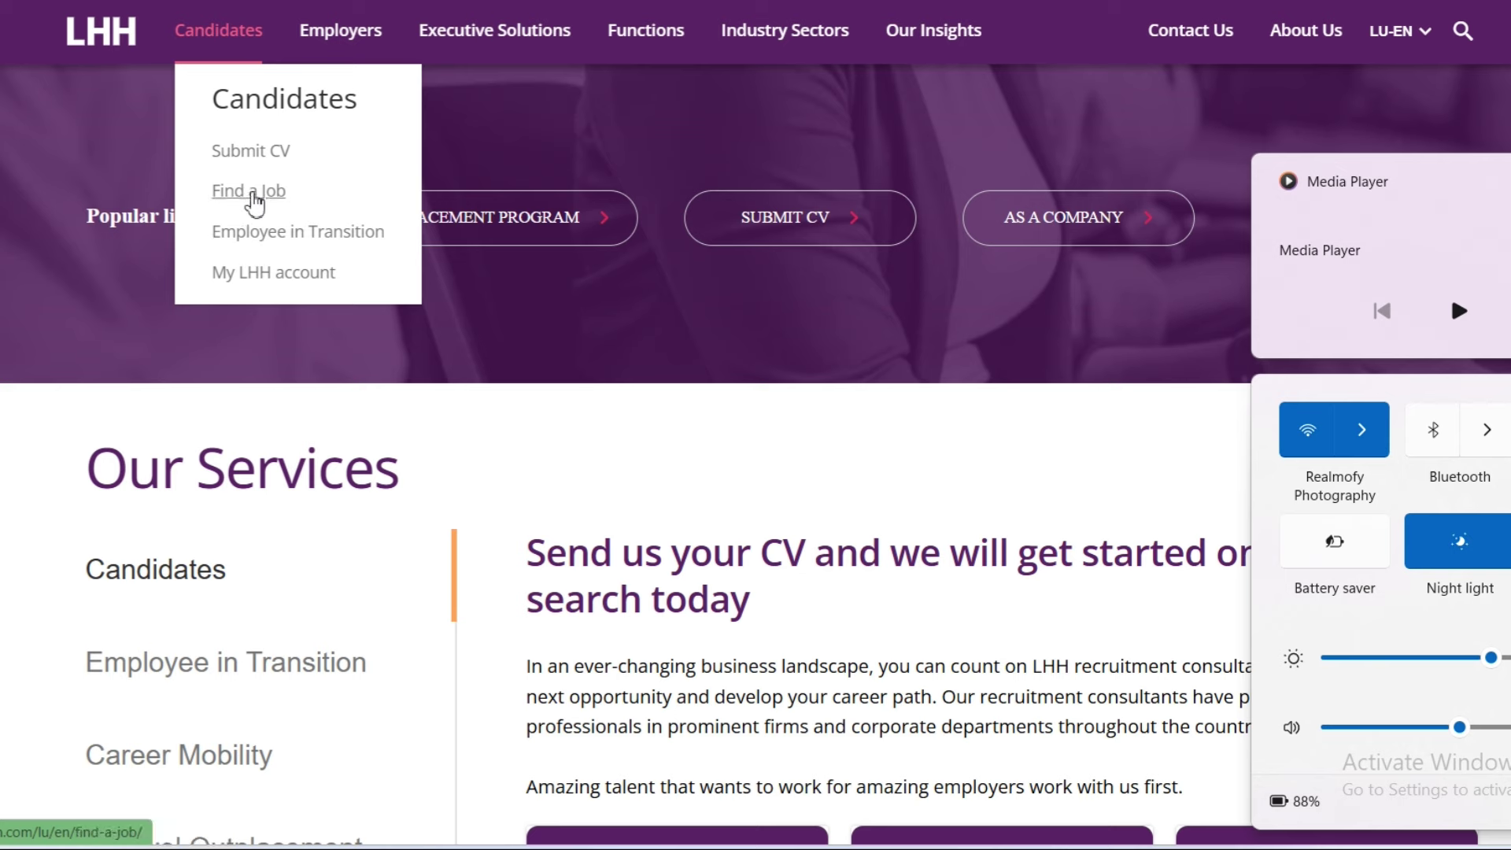
Close the Windows system panels covering the LHH website.
left_click(1043, 293)
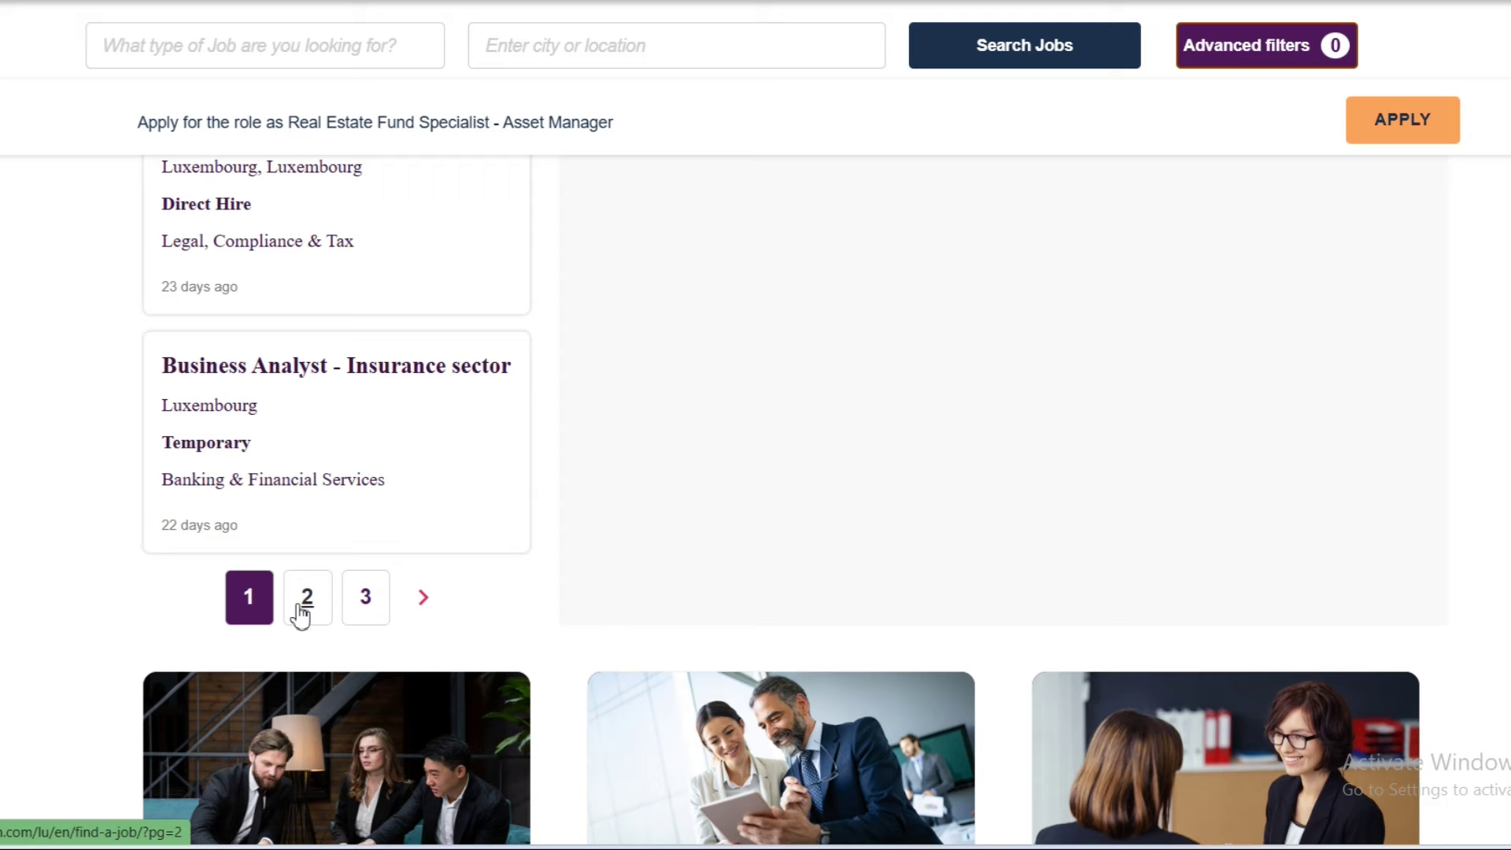
Go to page 2 of the job results and browse the listings for the Sales Manager role.
left_click(300, 606)
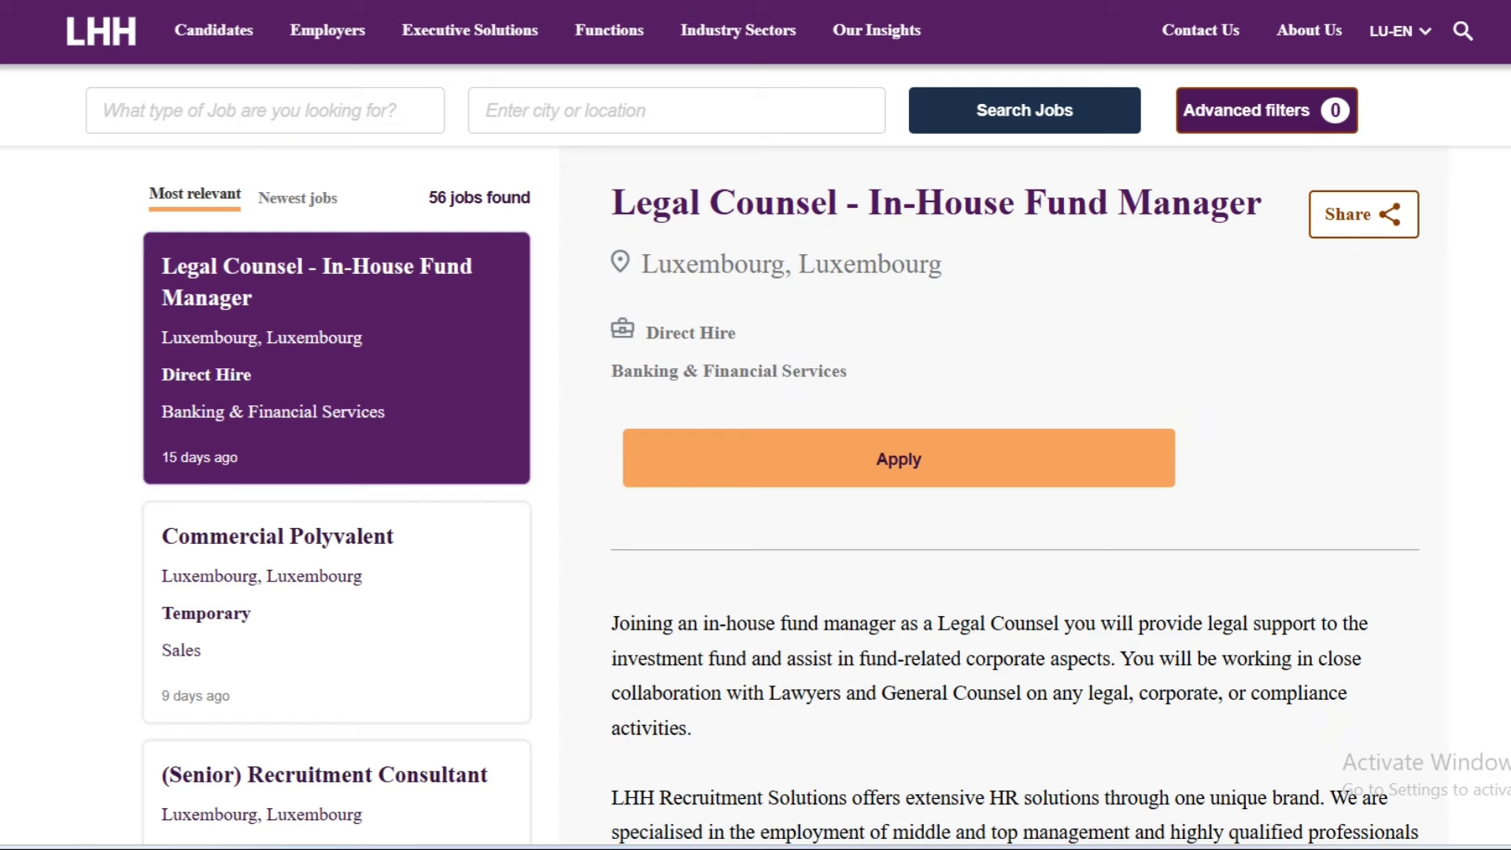
scroll(755, 472, "down", 10)
scroll(755, 472, "down", 5)
scroll(756, 472, "up", 10)
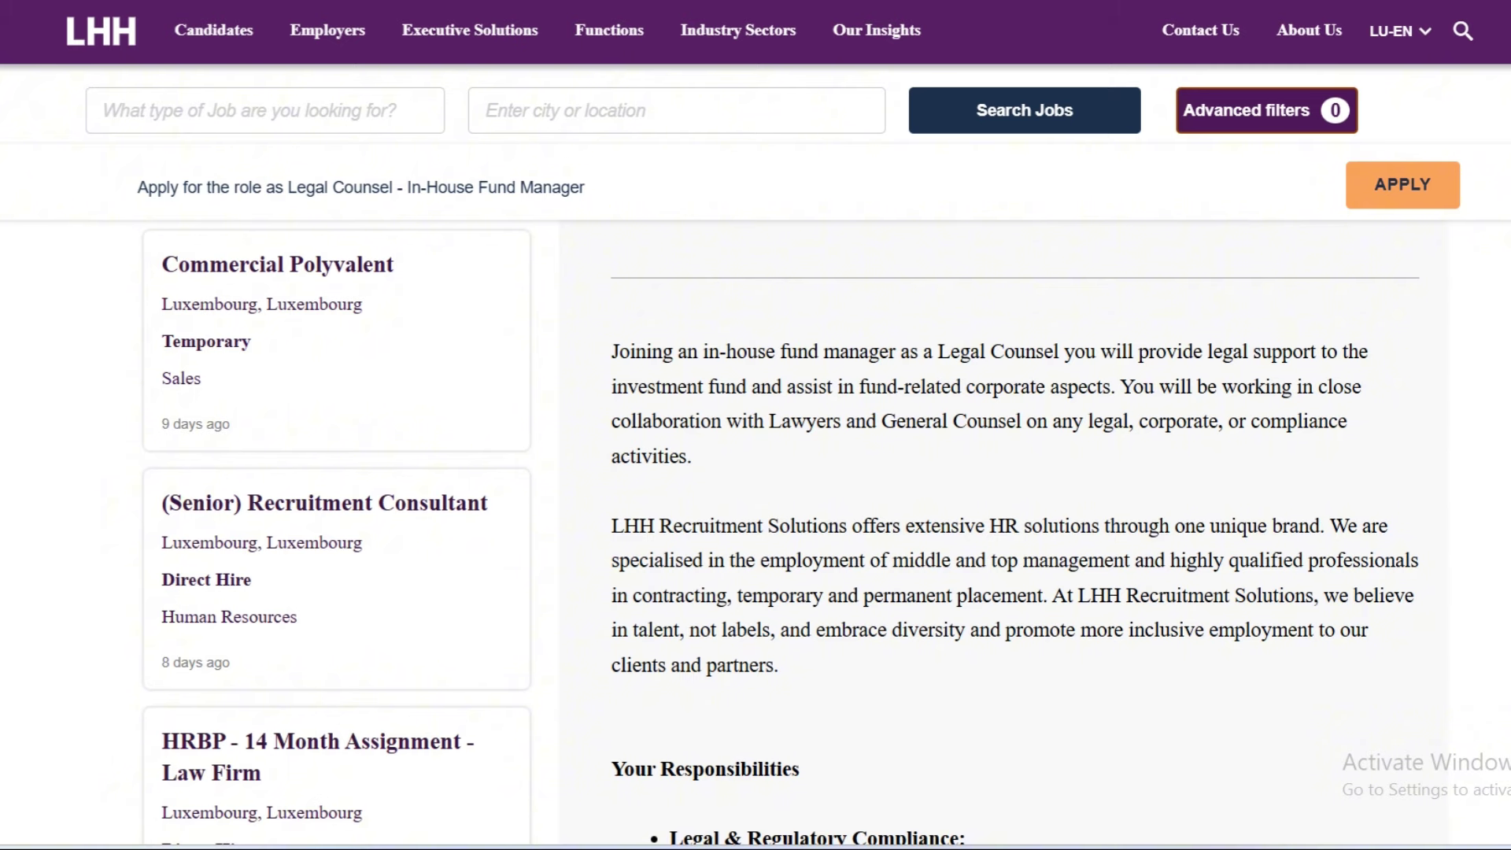
scroll(451, 320, "up", 3)
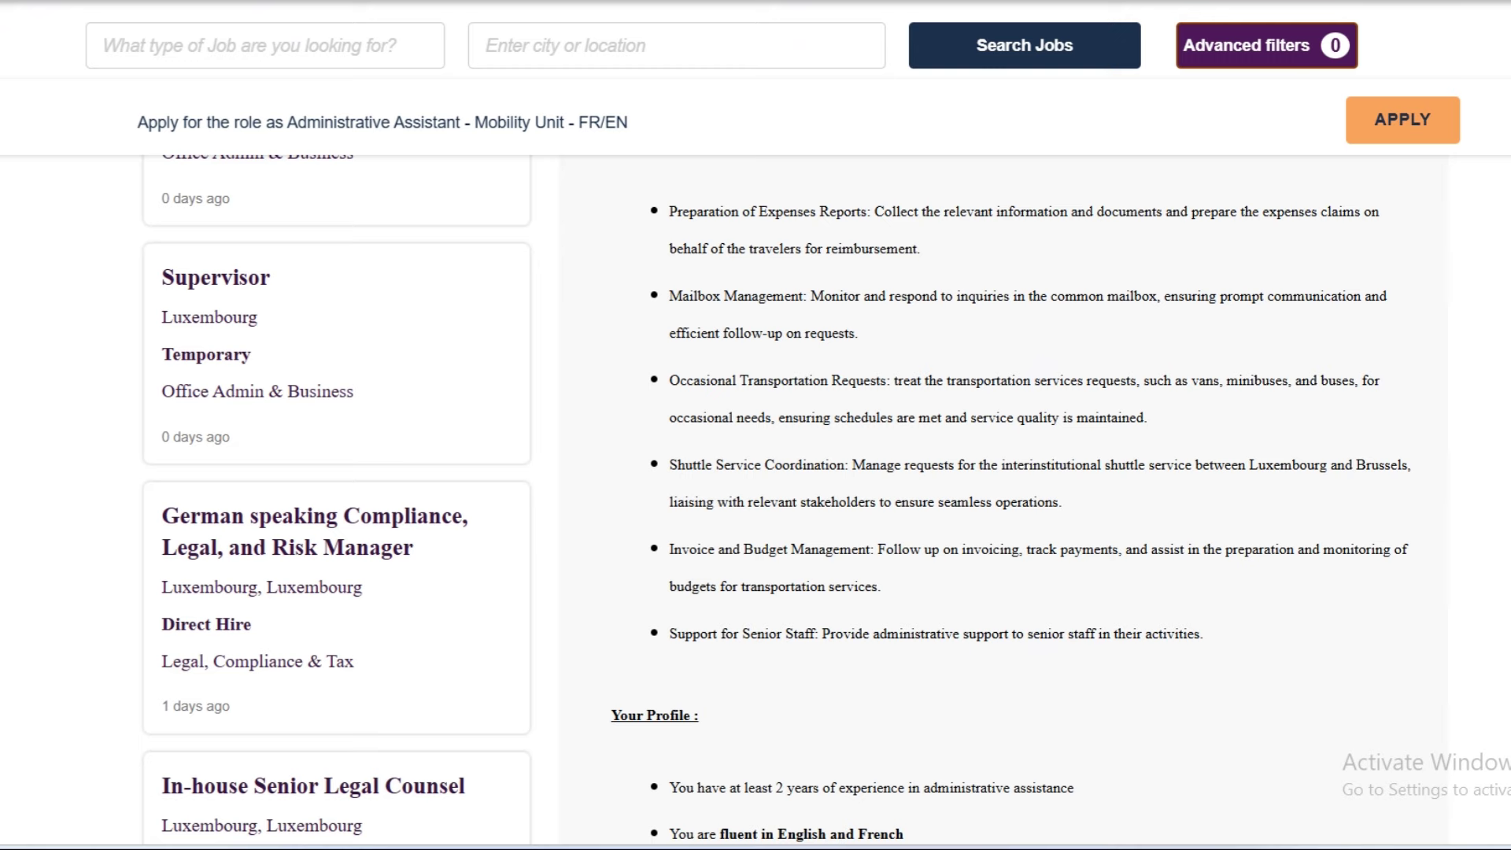
scroll(1000, 472, "down", 8)
scroll(999, 472, "down", 3)
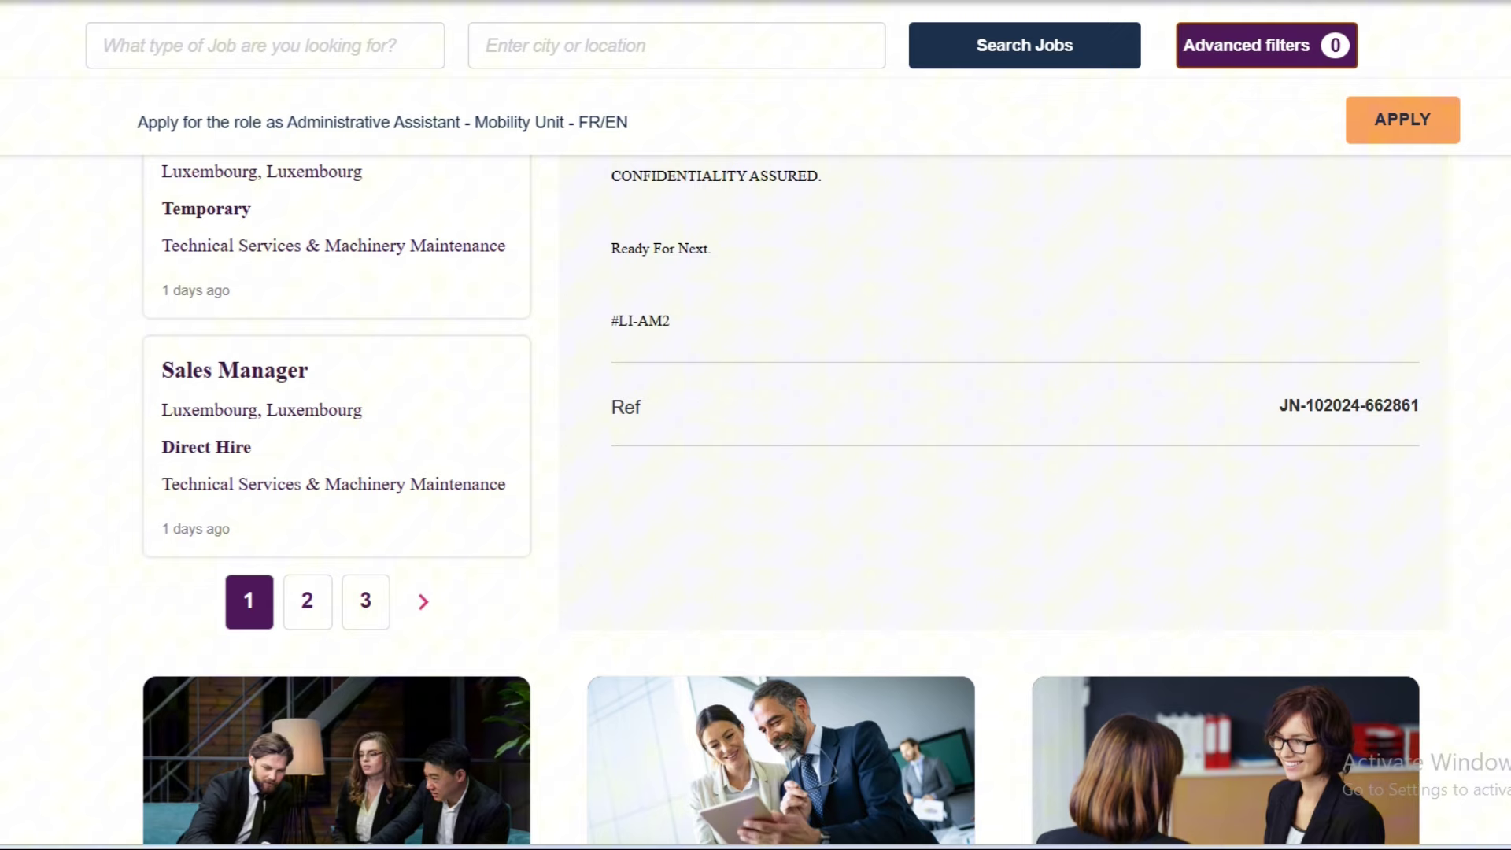
scroll(999, 472, "up", 10)
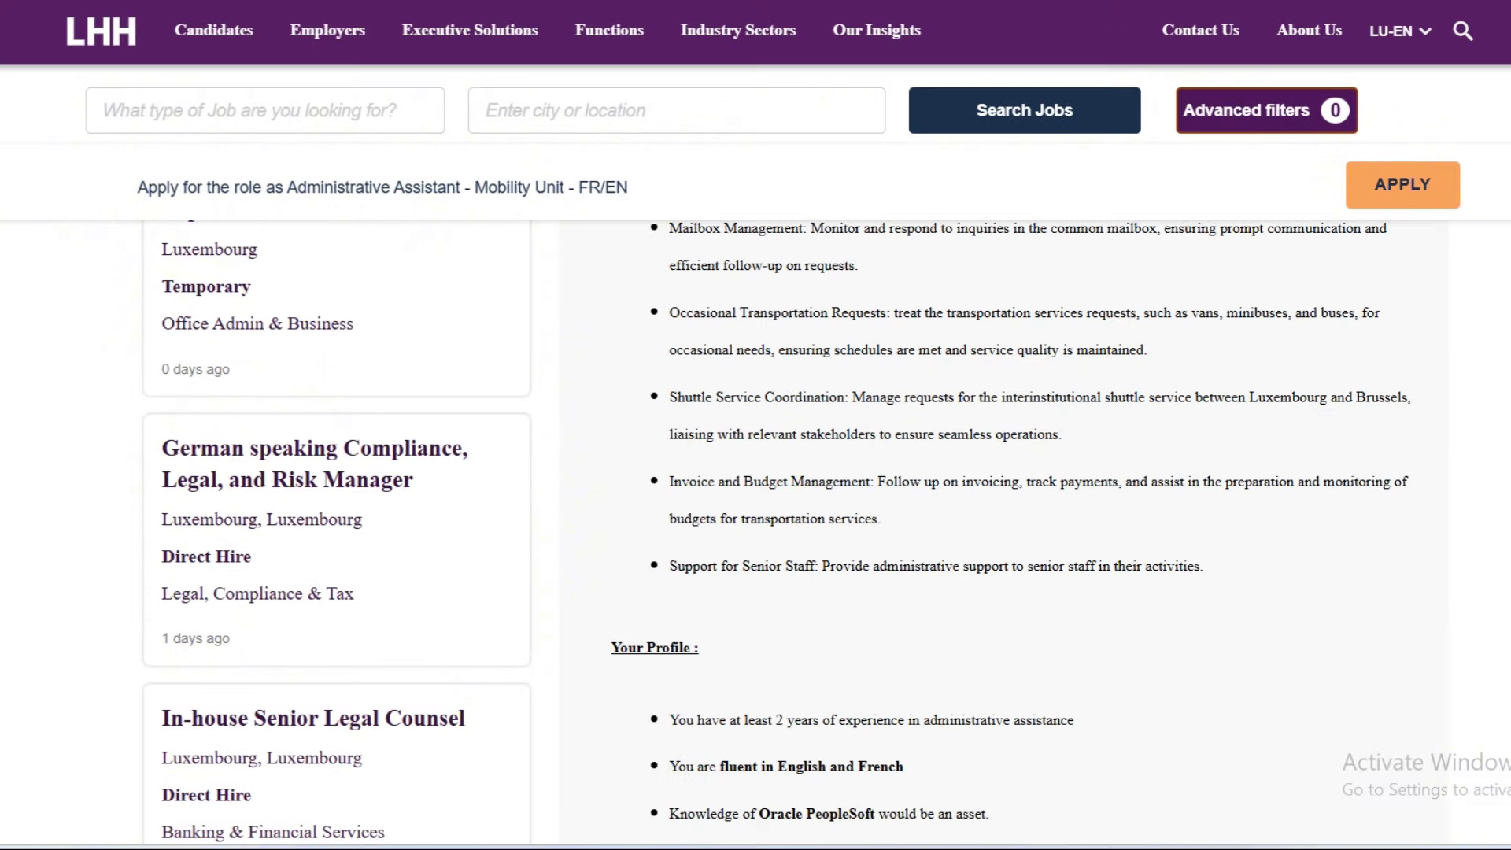
scroll(1000, 473, "up", 3)
scroll(1000, 472, "up", 1)
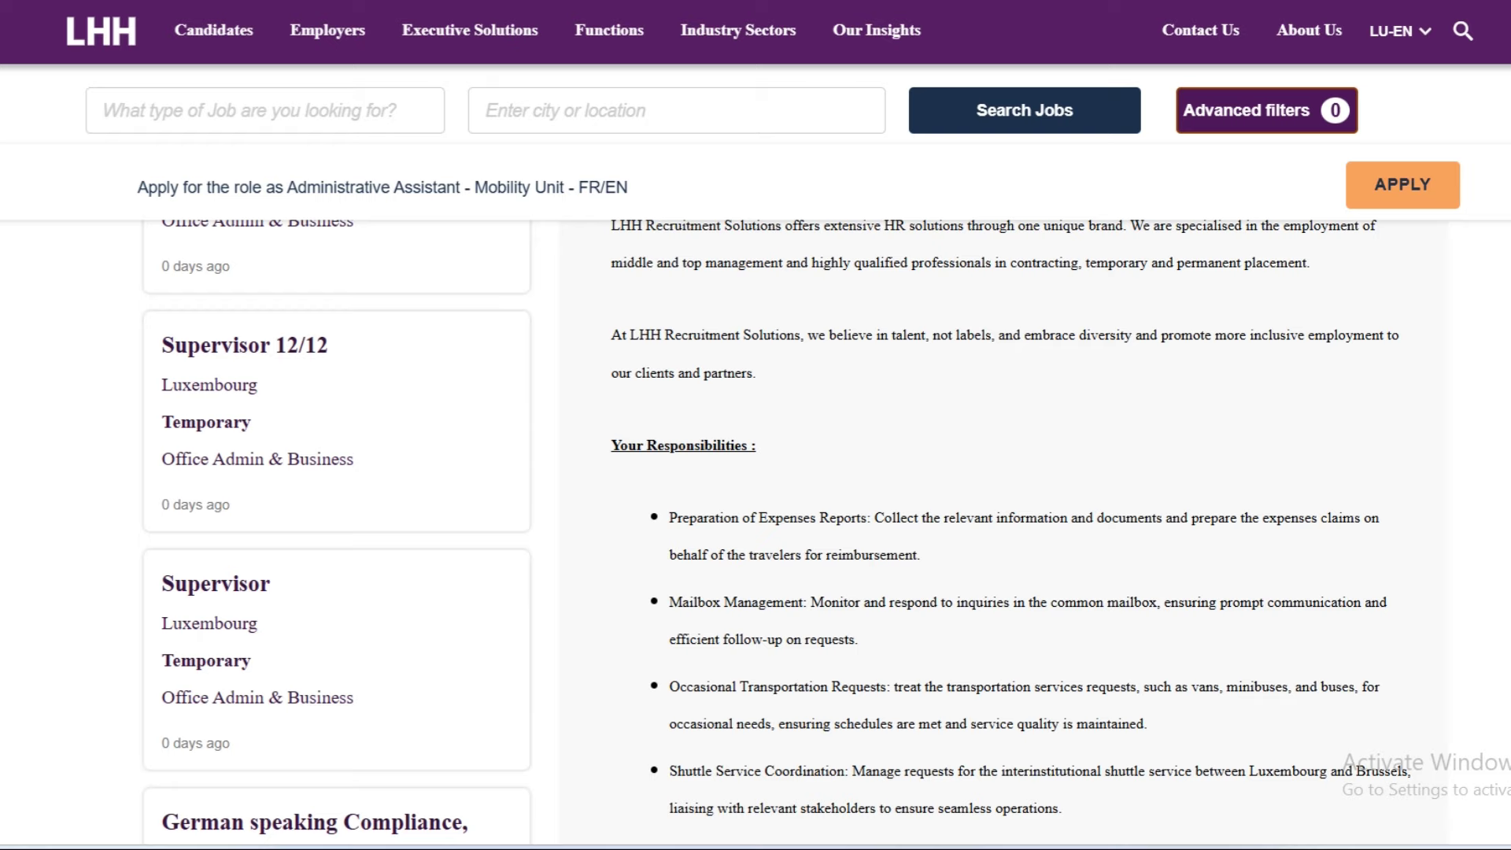
scroll(999, 473, "up", 5)
scroll(999, 472, "down", 7)
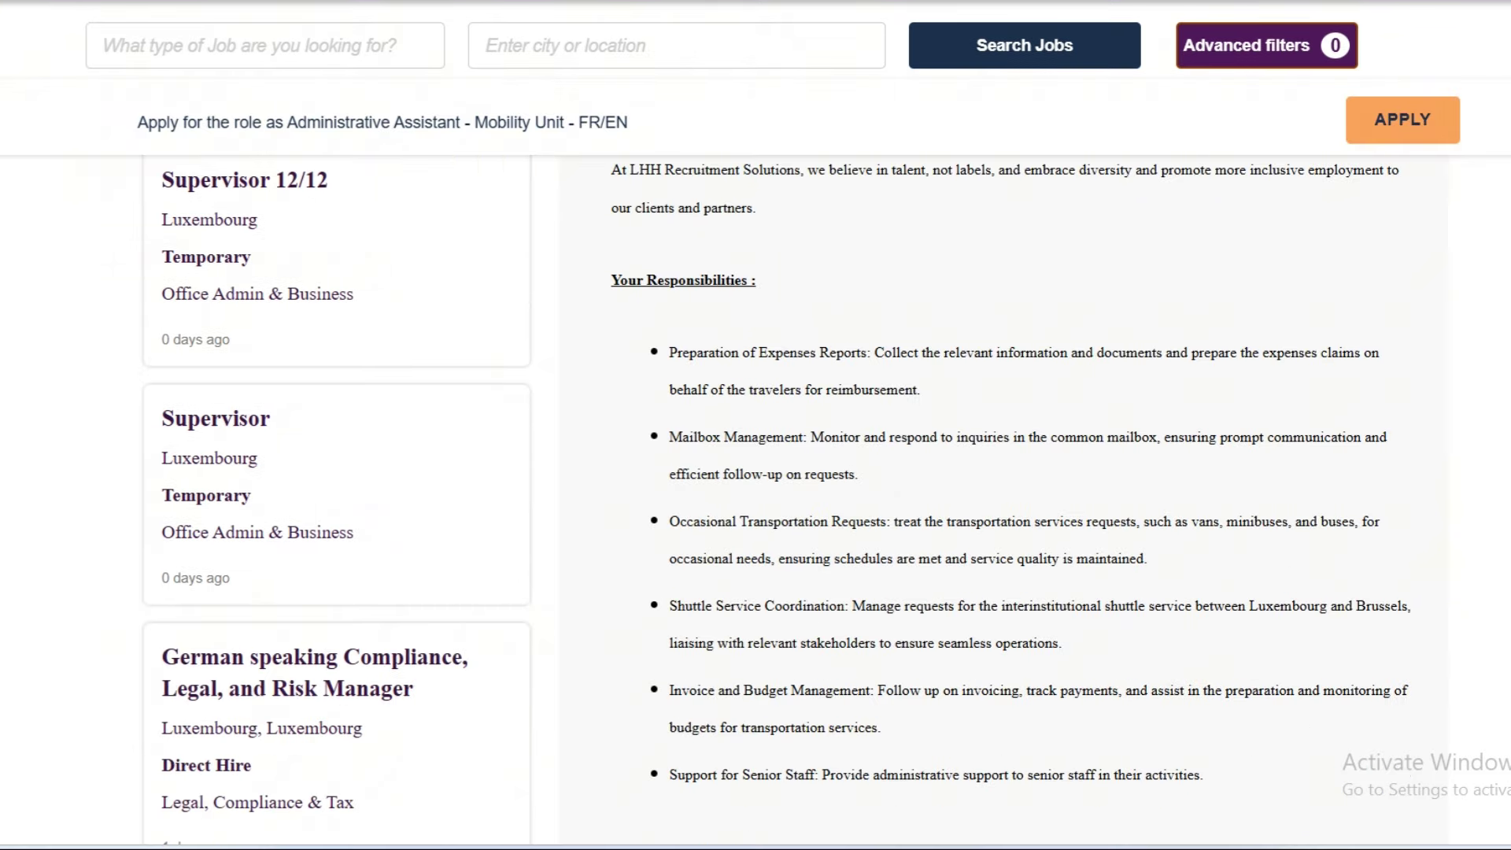
scroll(1000, 472, "down", 10)
scroll(719, 328, "down", 3)
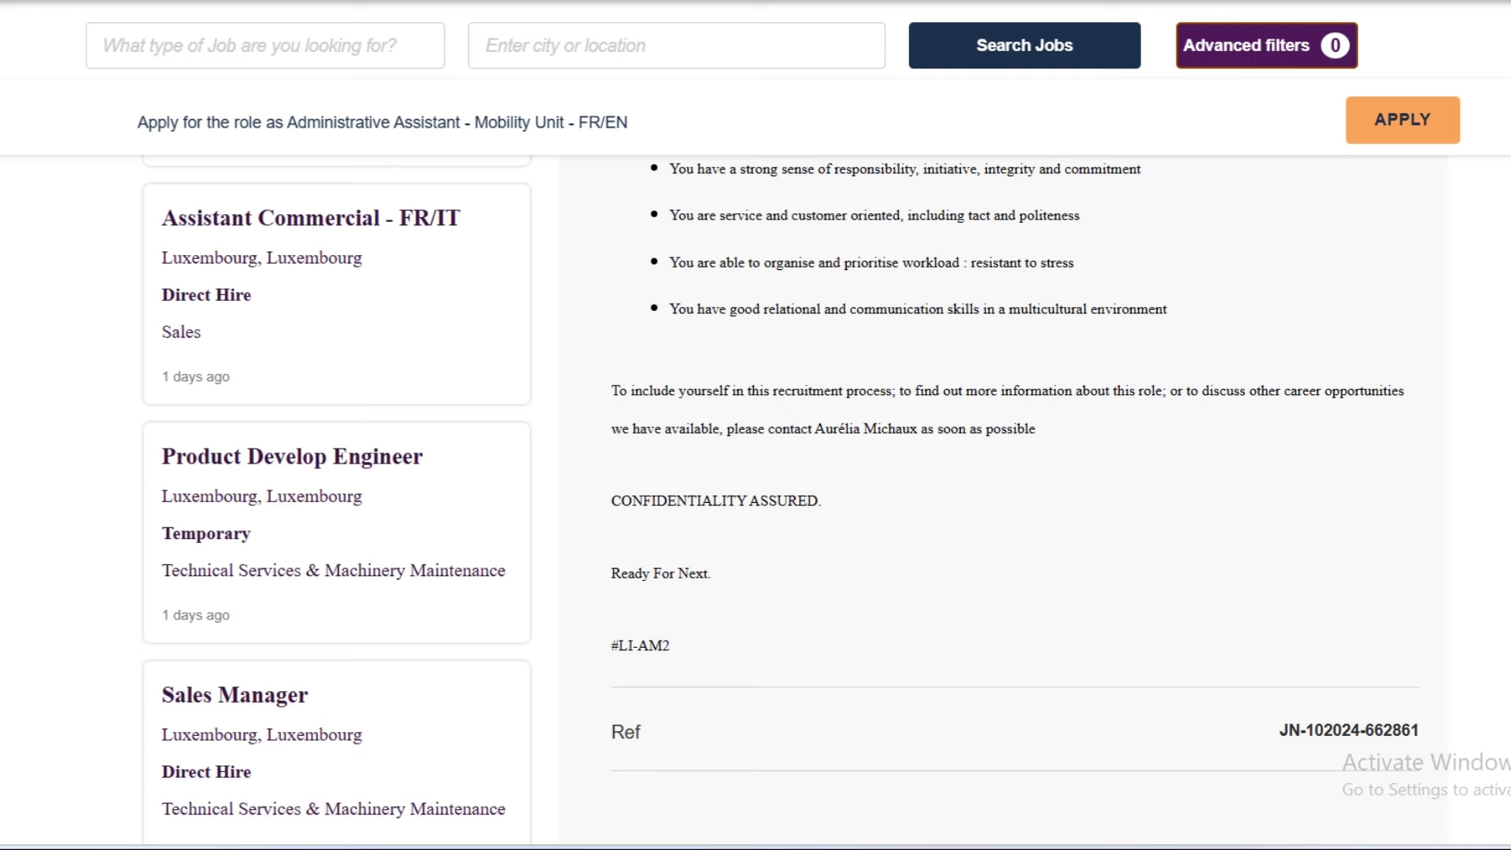
scroll(718, 328, "down", 4)
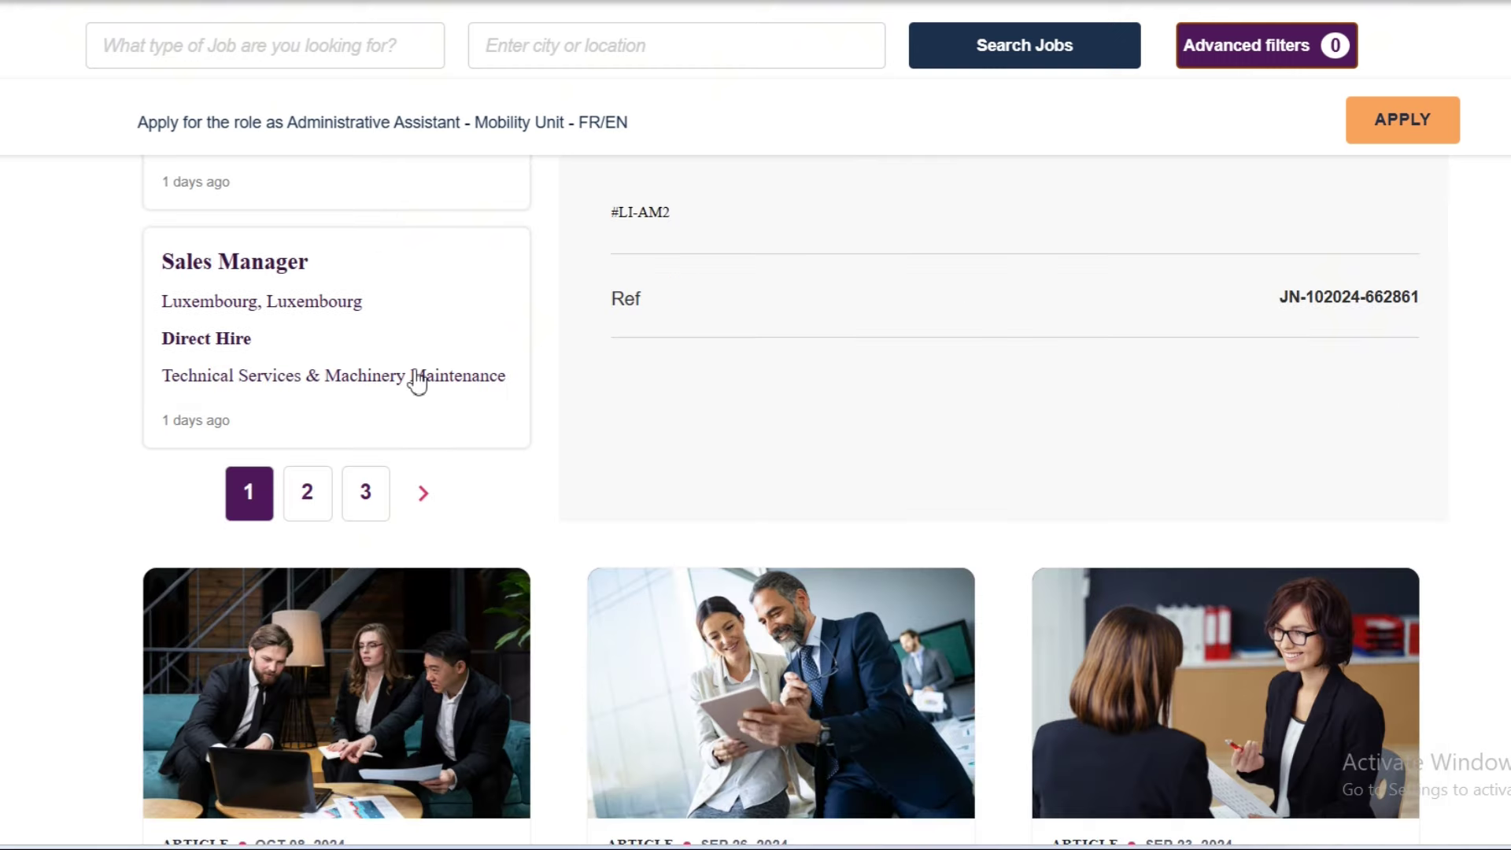
left_click(223, 346)
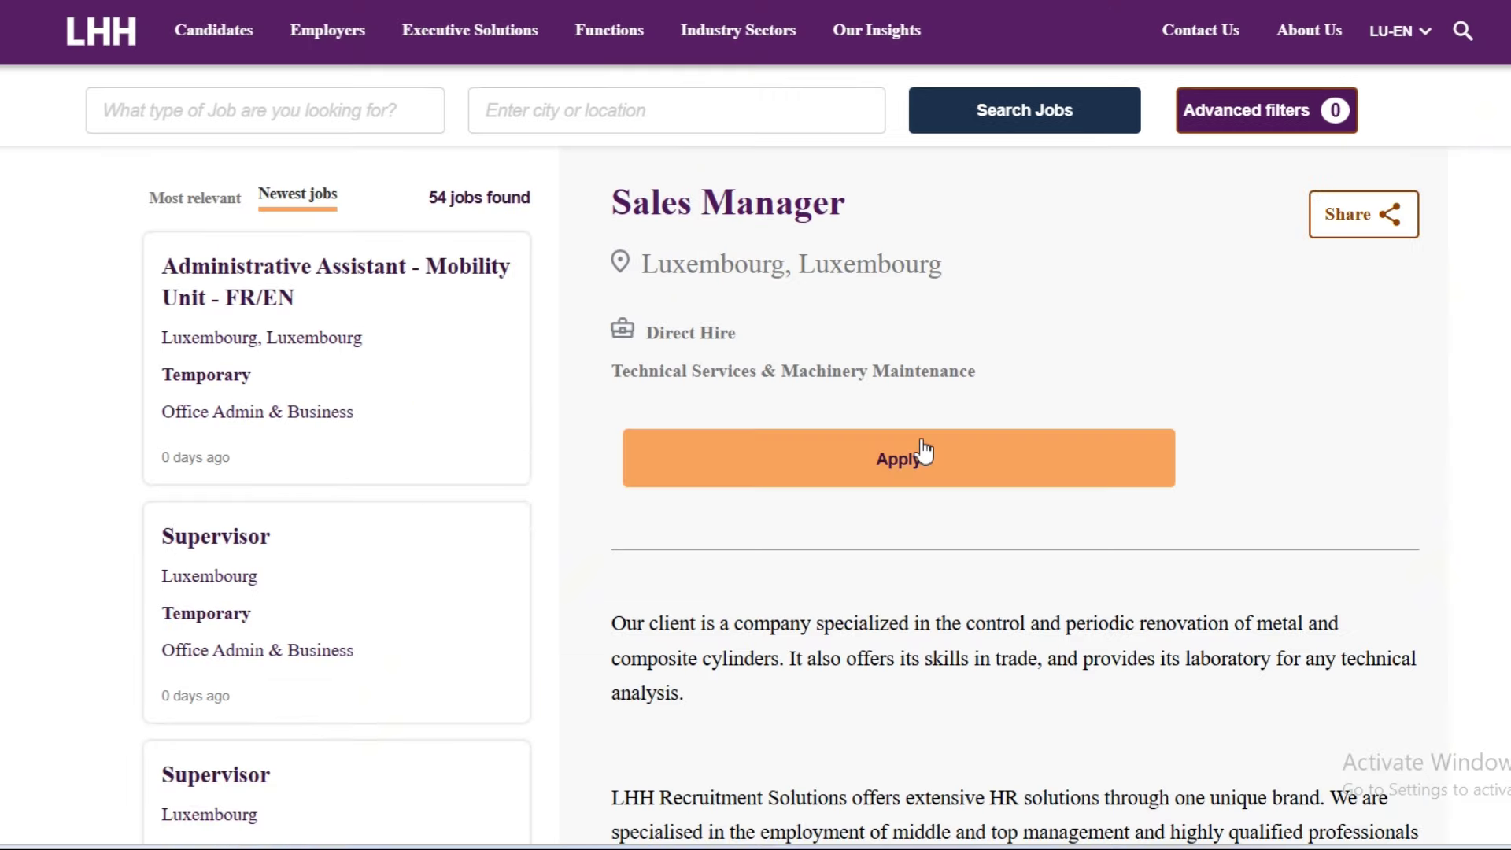
left_click(909, 474)
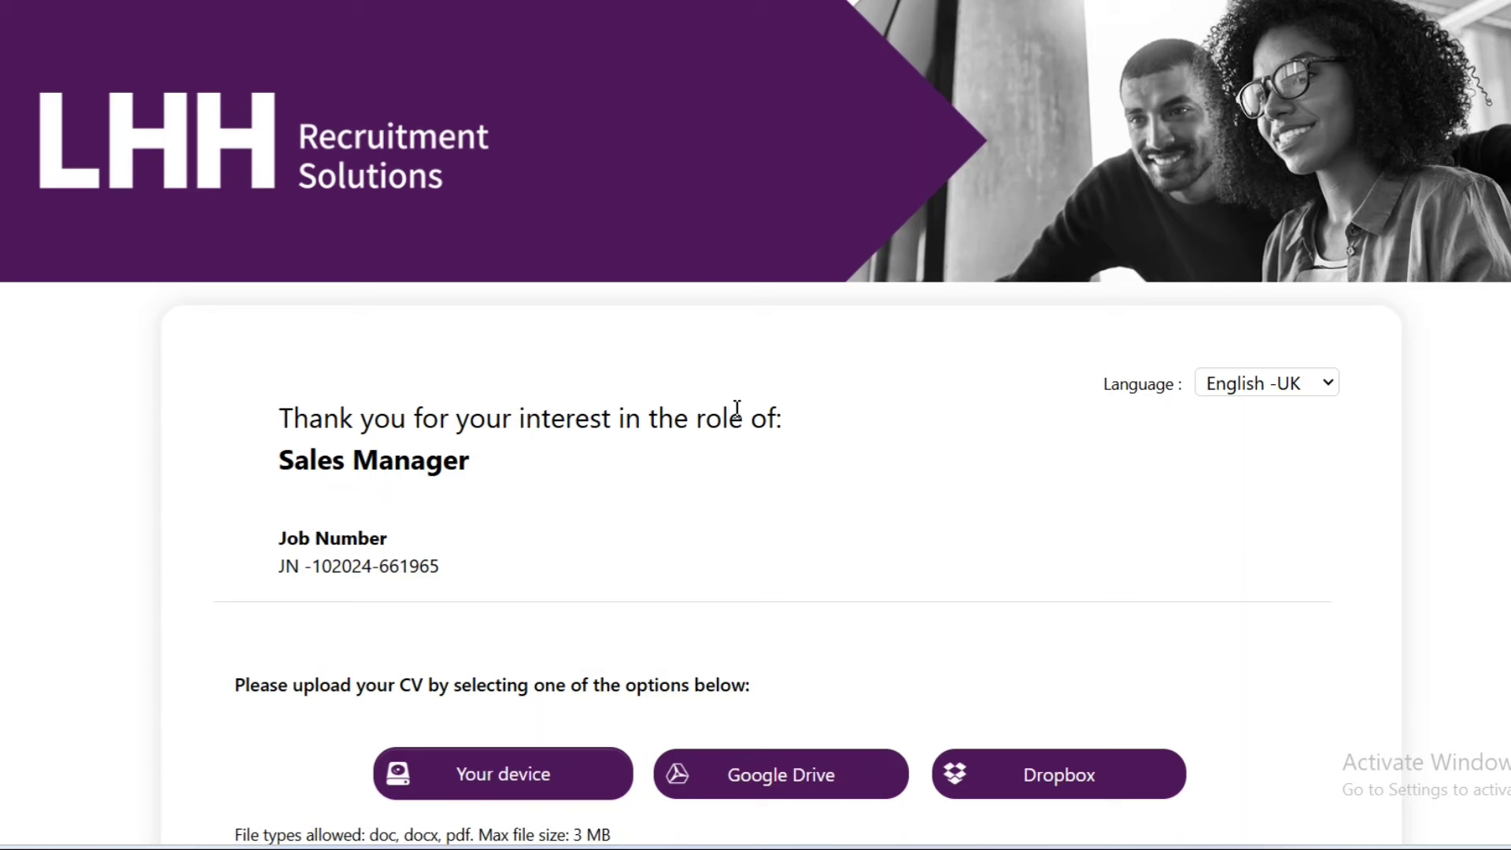
scroll(736, 408, "down", 3)
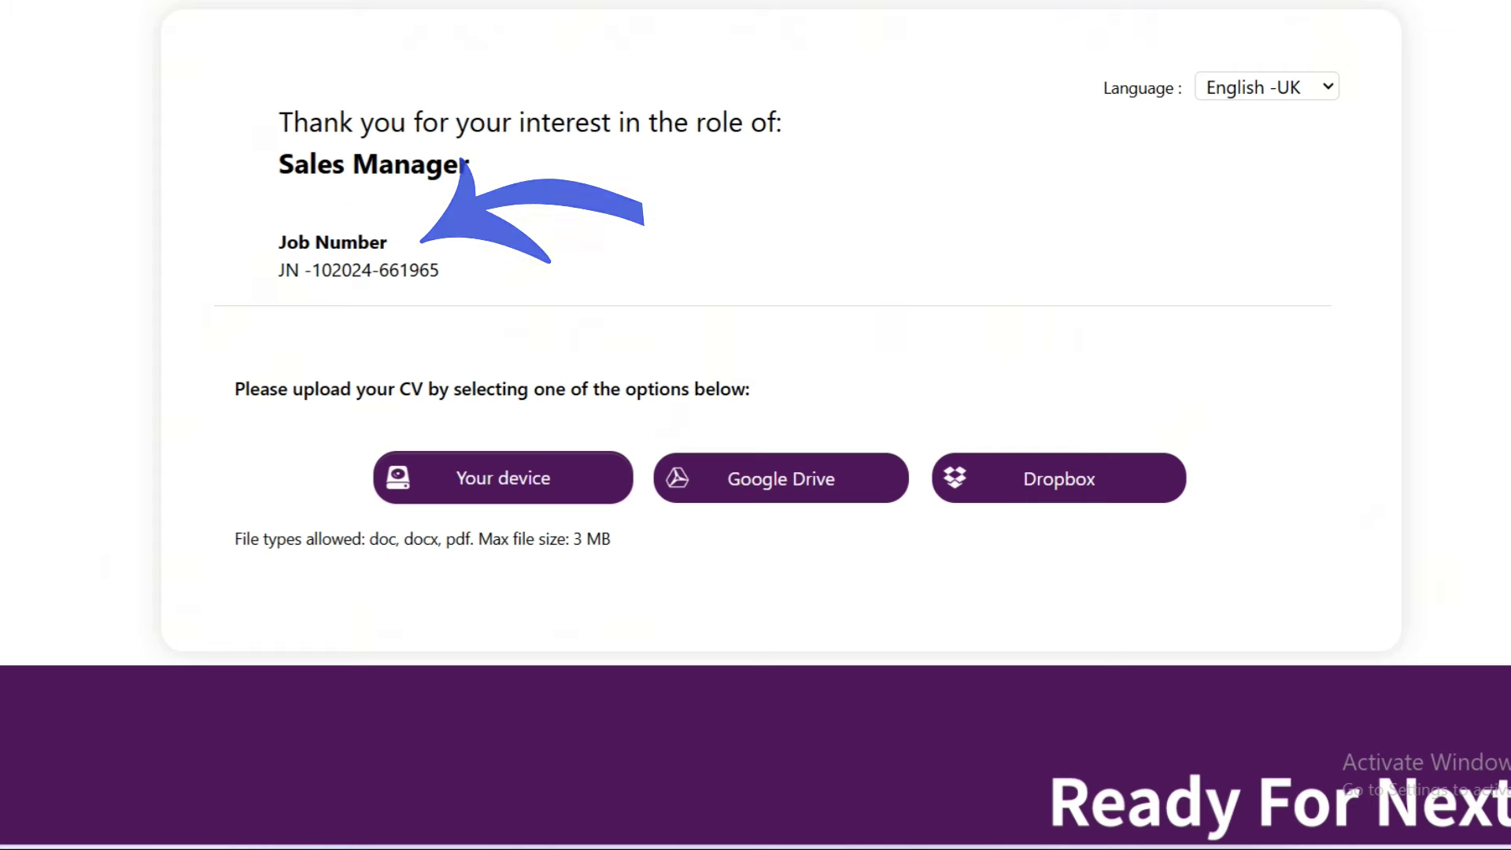
scroll(755, 425, "down", 2)
scroll(755, 425, "up", 5)
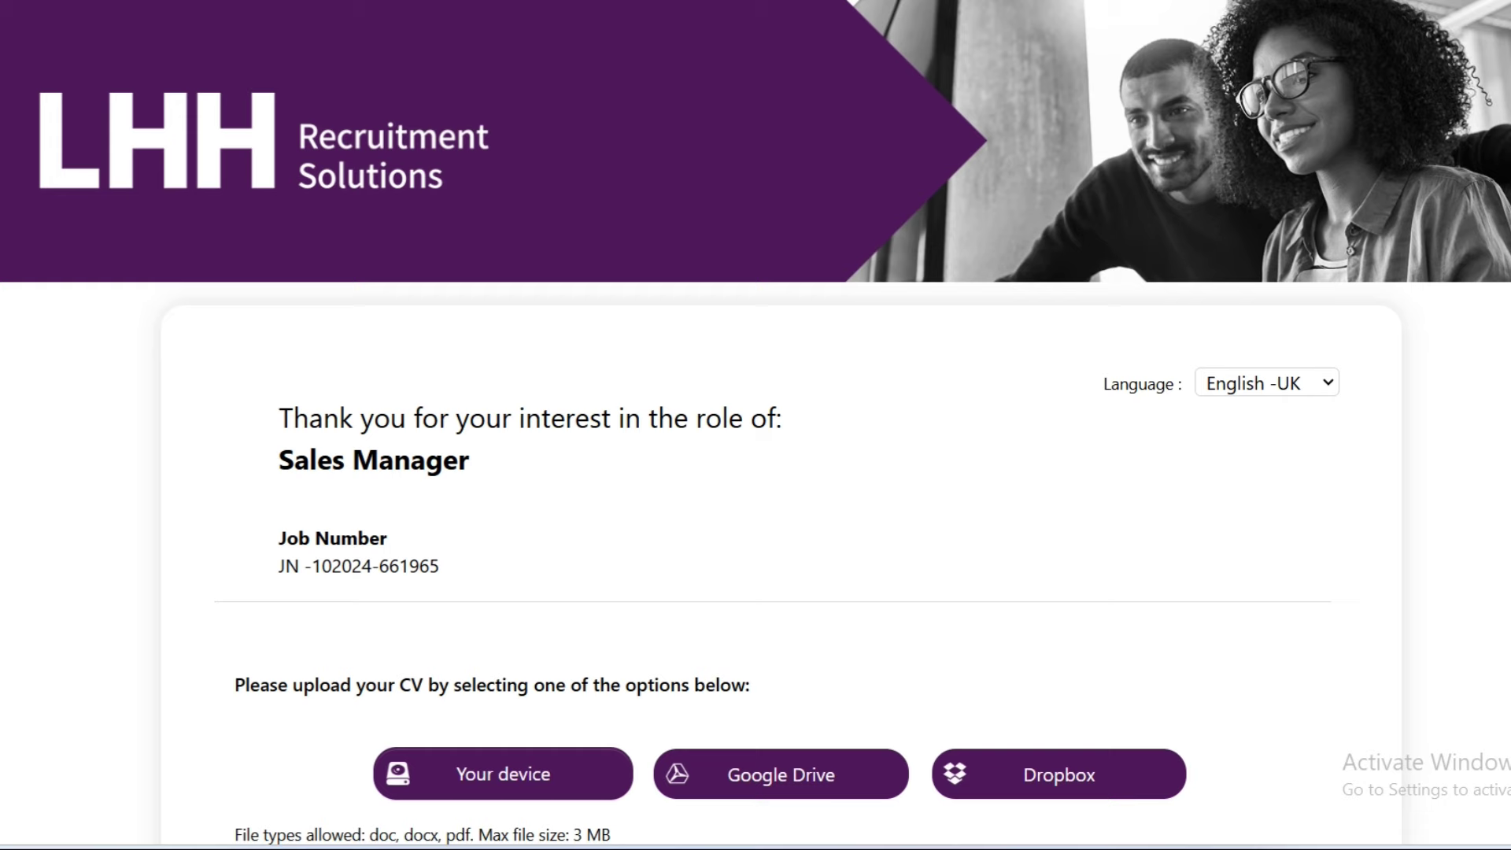
scroll(724, 685, "down", 3)
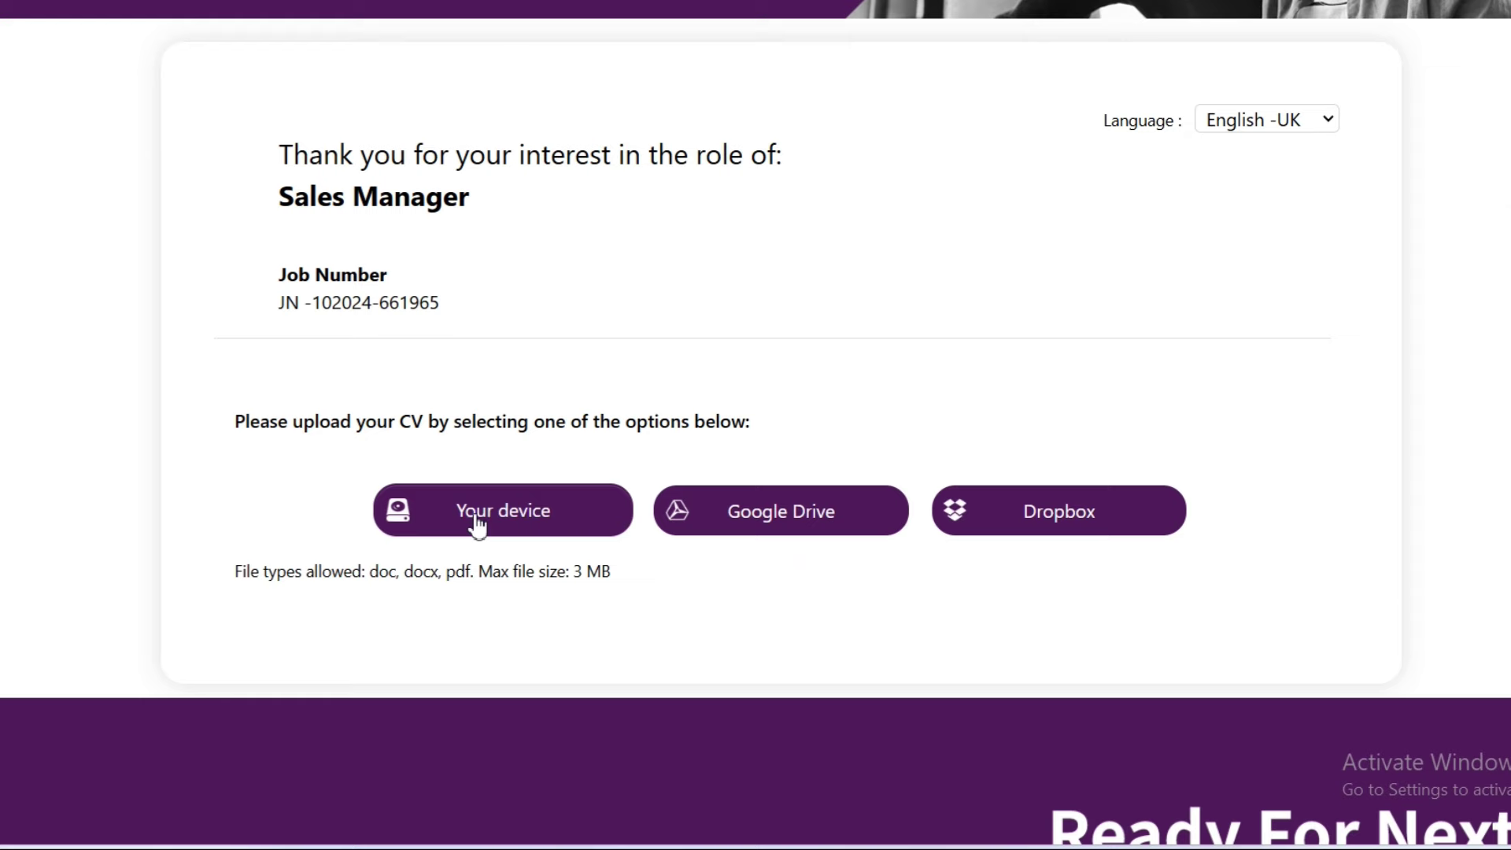
scroll(478, 524, "down", 1)
scroll(756, 425, "up", 4)
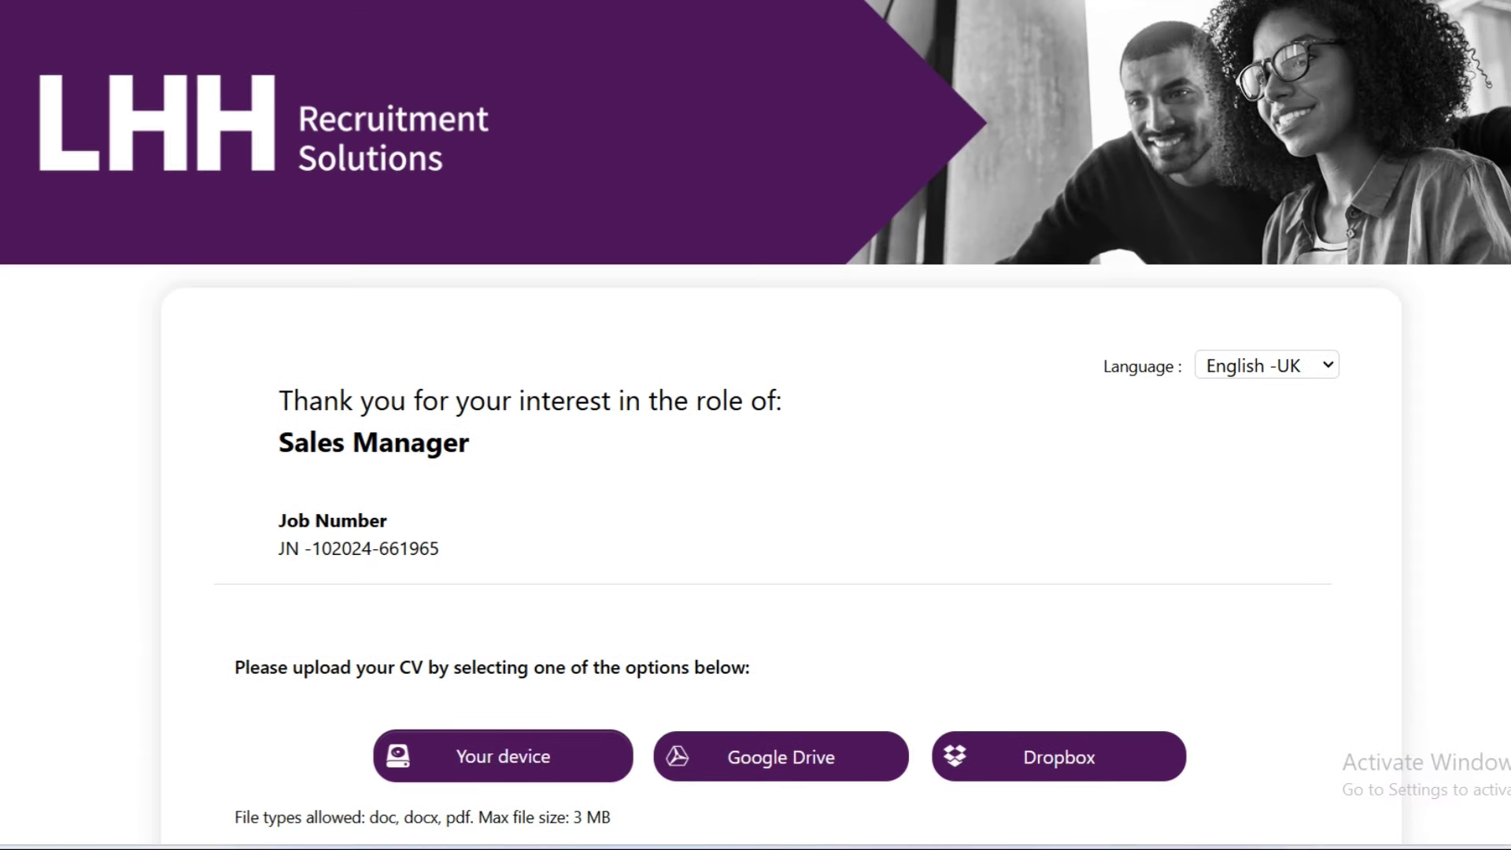
Review the device, Google Drive and Dropbox CV upload options on the application page.
scroll(755, 425, "down", 4)
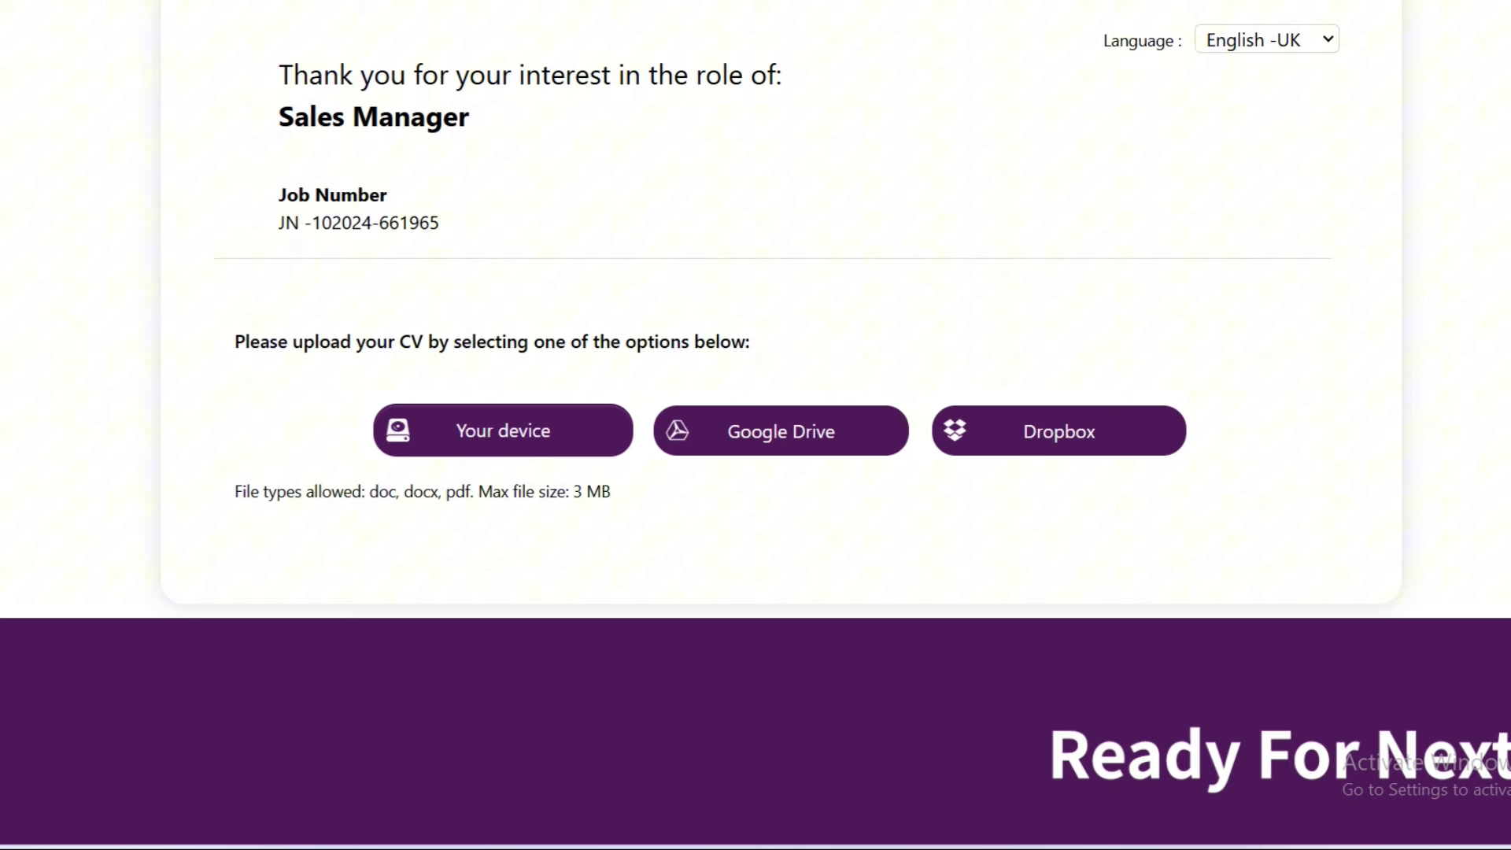
scroll(756, 425, "down", 1)
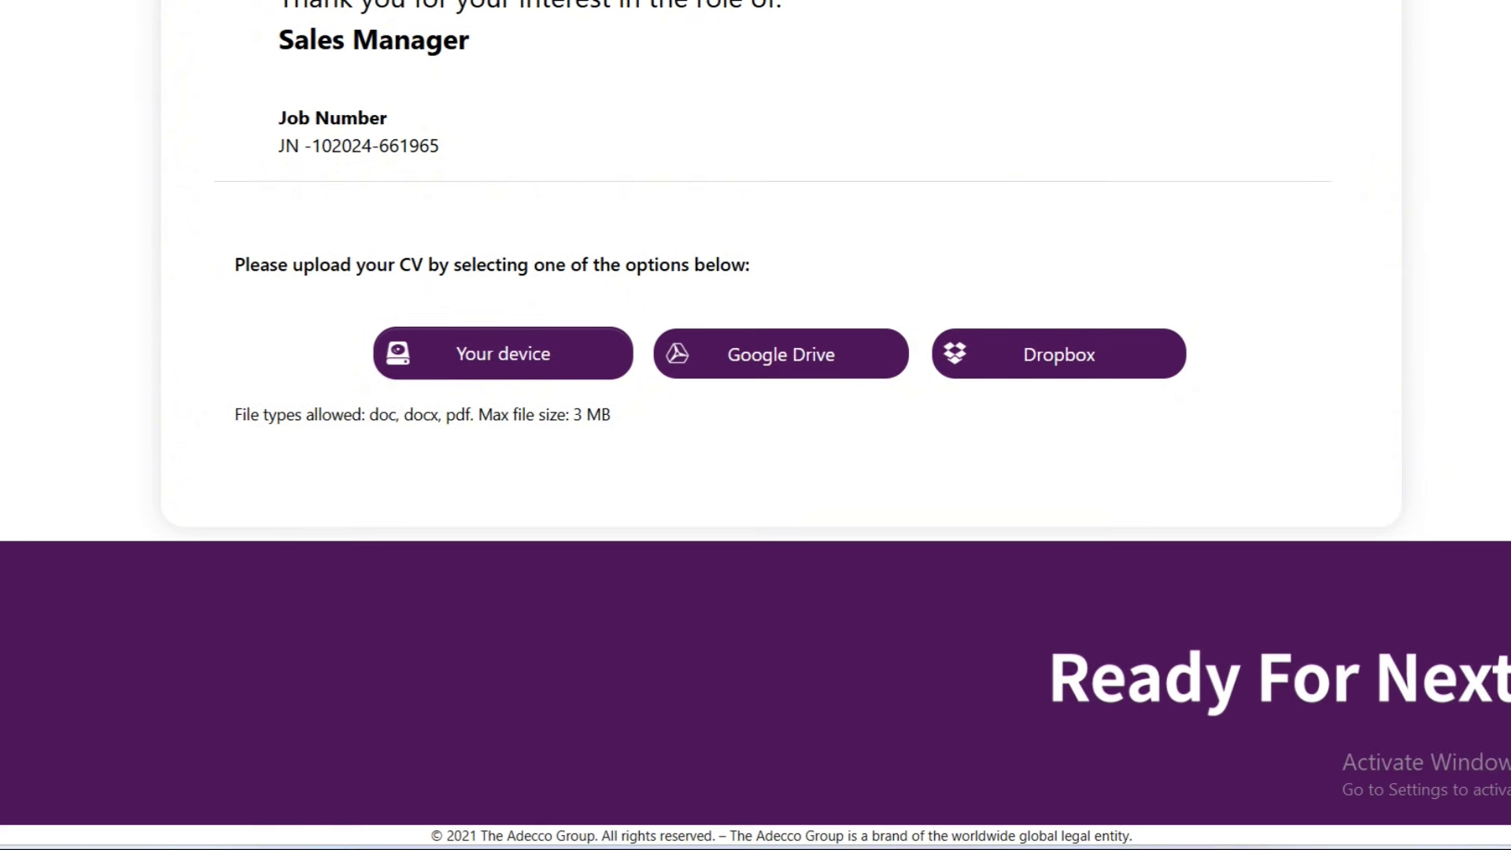
scroll(755, 425, "up", 5)
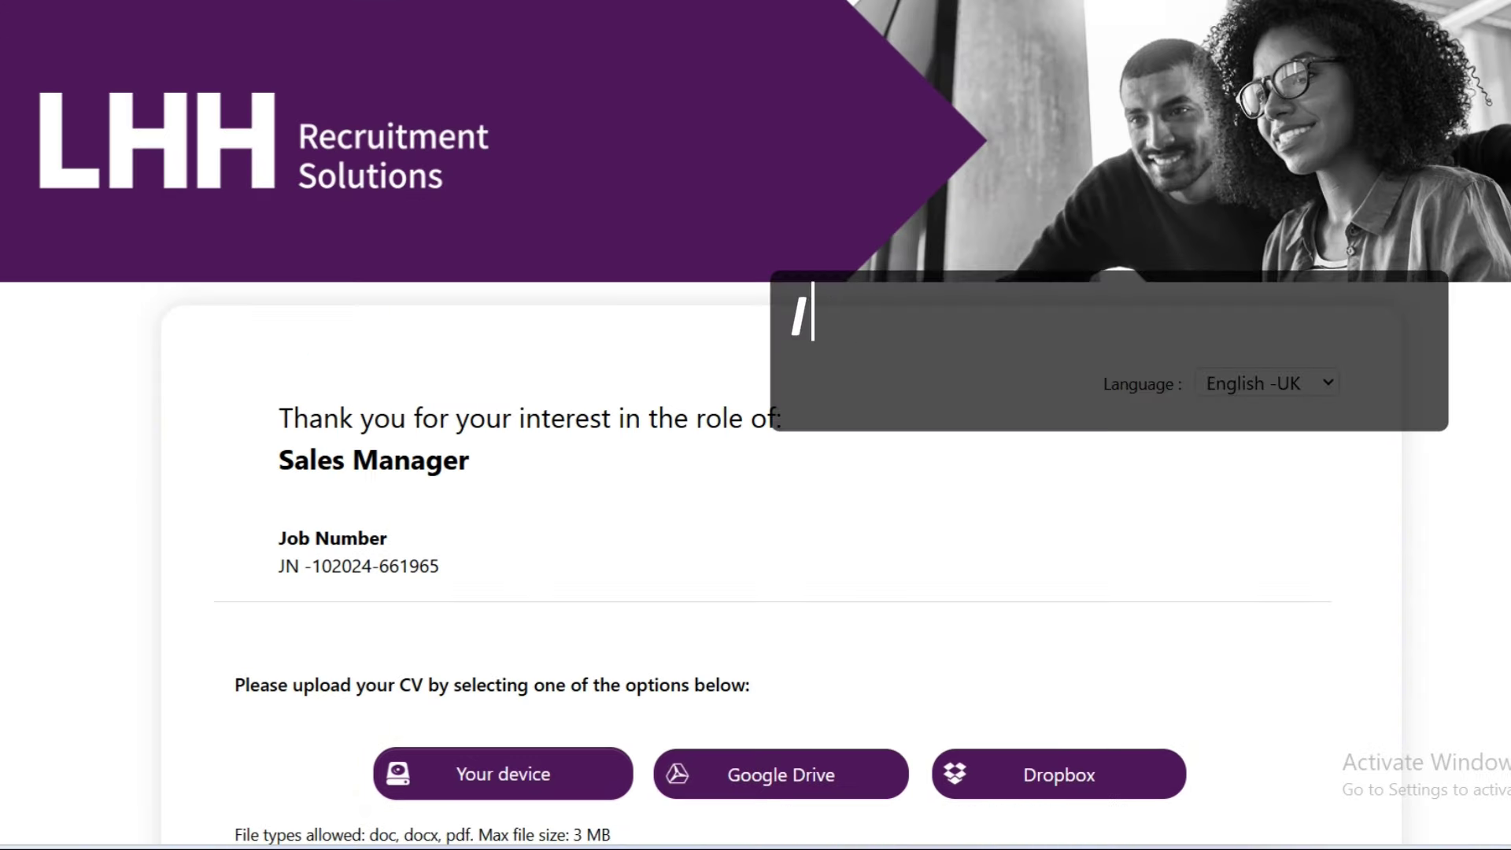
scroll(755, 425, "down", 2)
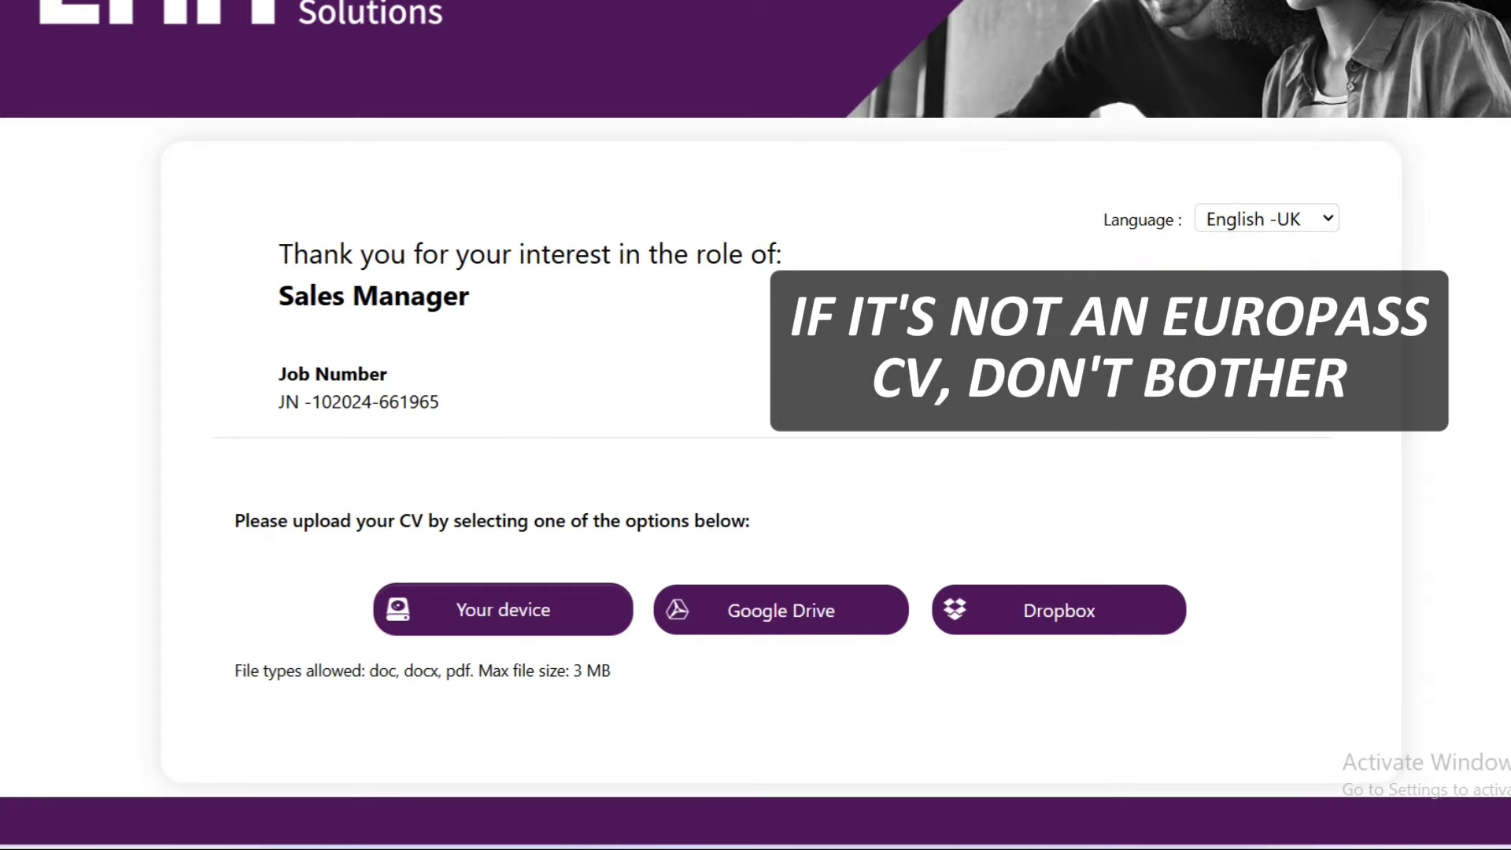
scroll(755, 425, "down", 1)
scroll(756, 425, "down", 1)
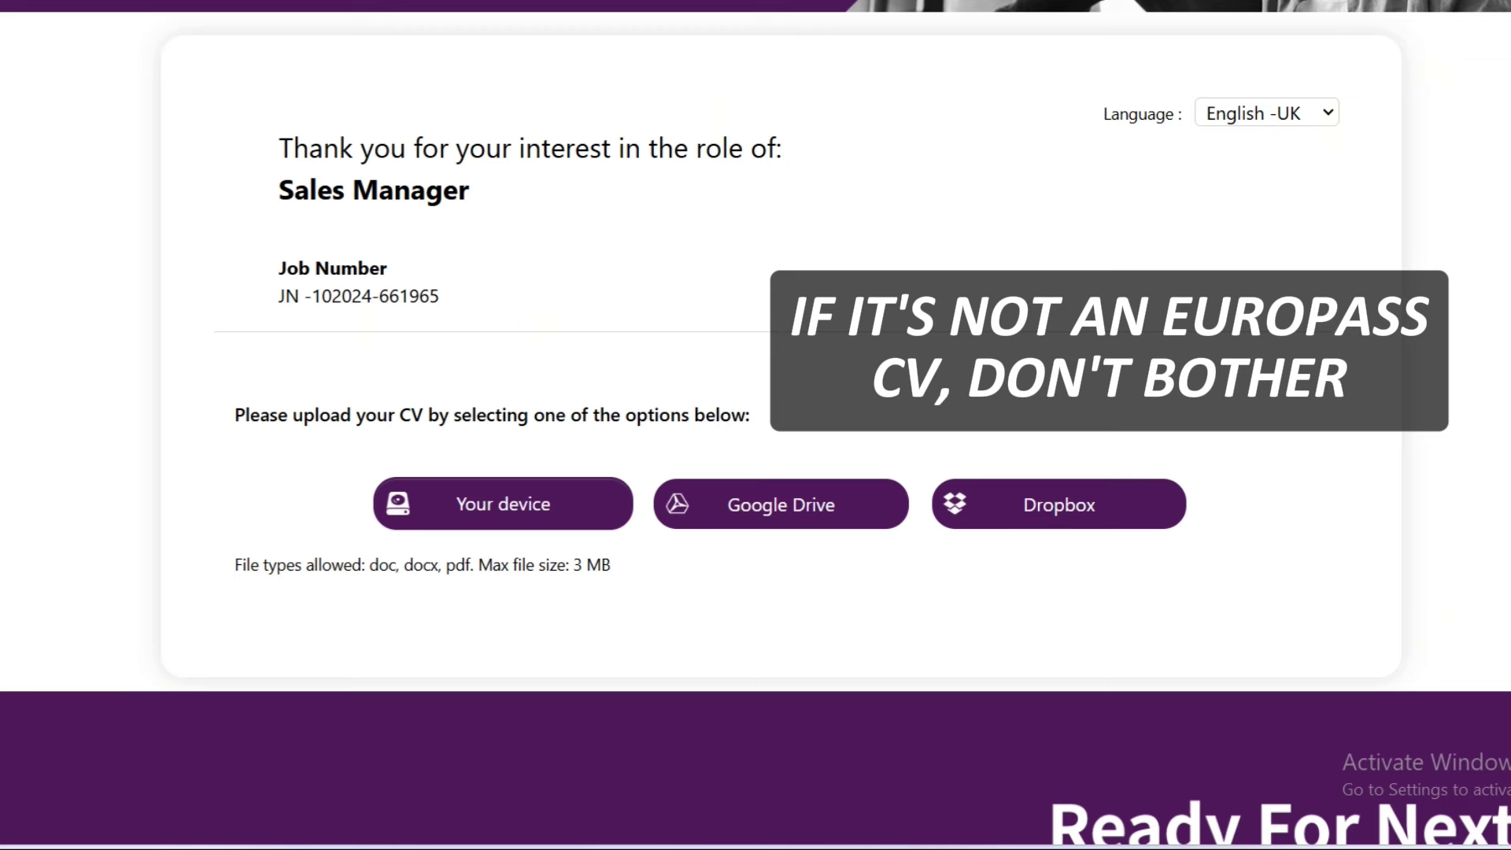
scroll(756, 425, "down", 1)
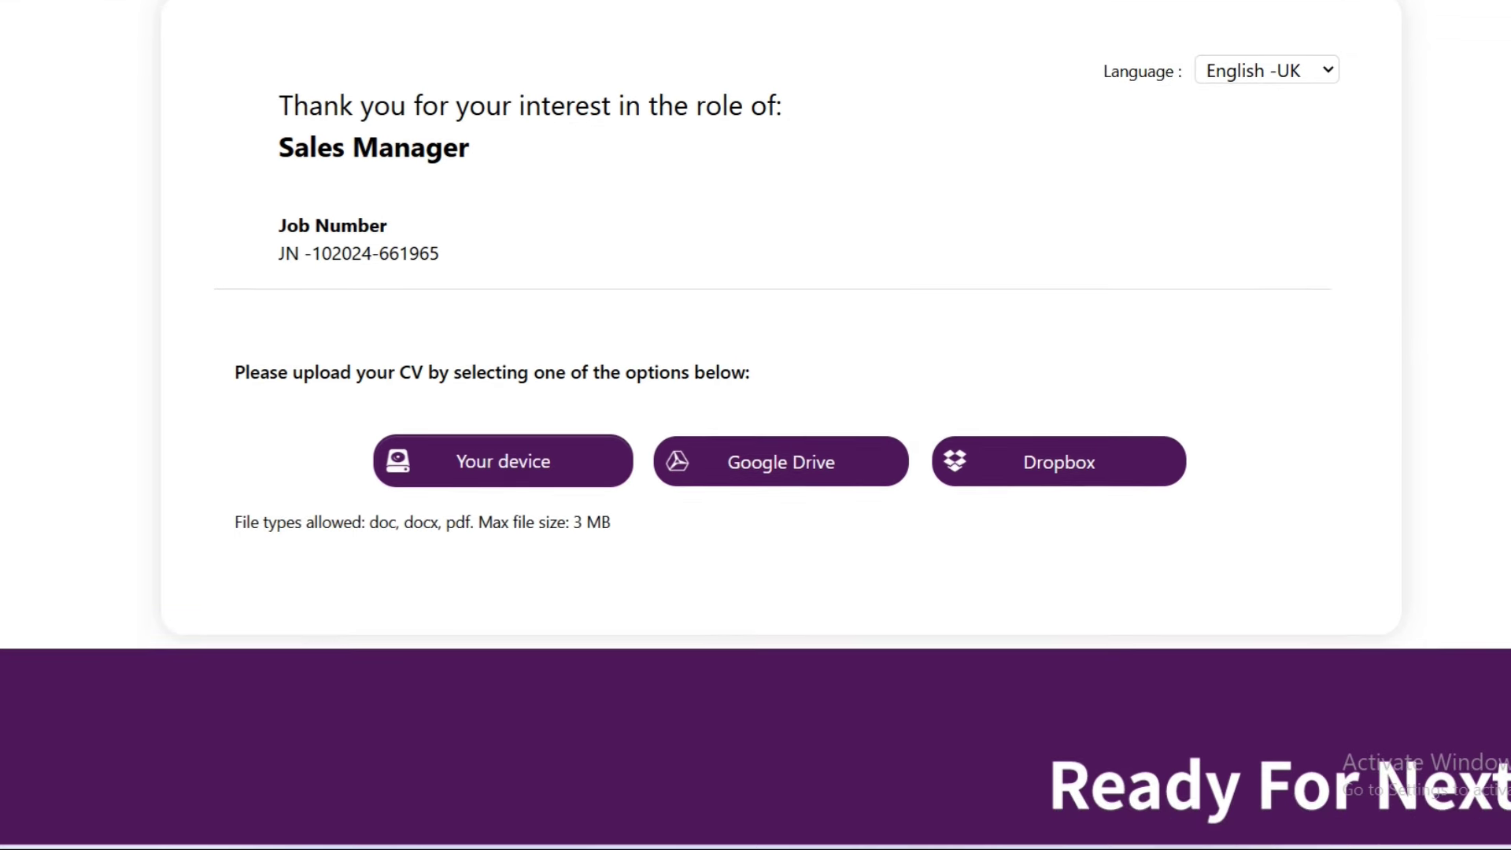
scroll(755, 425, "down", 1)
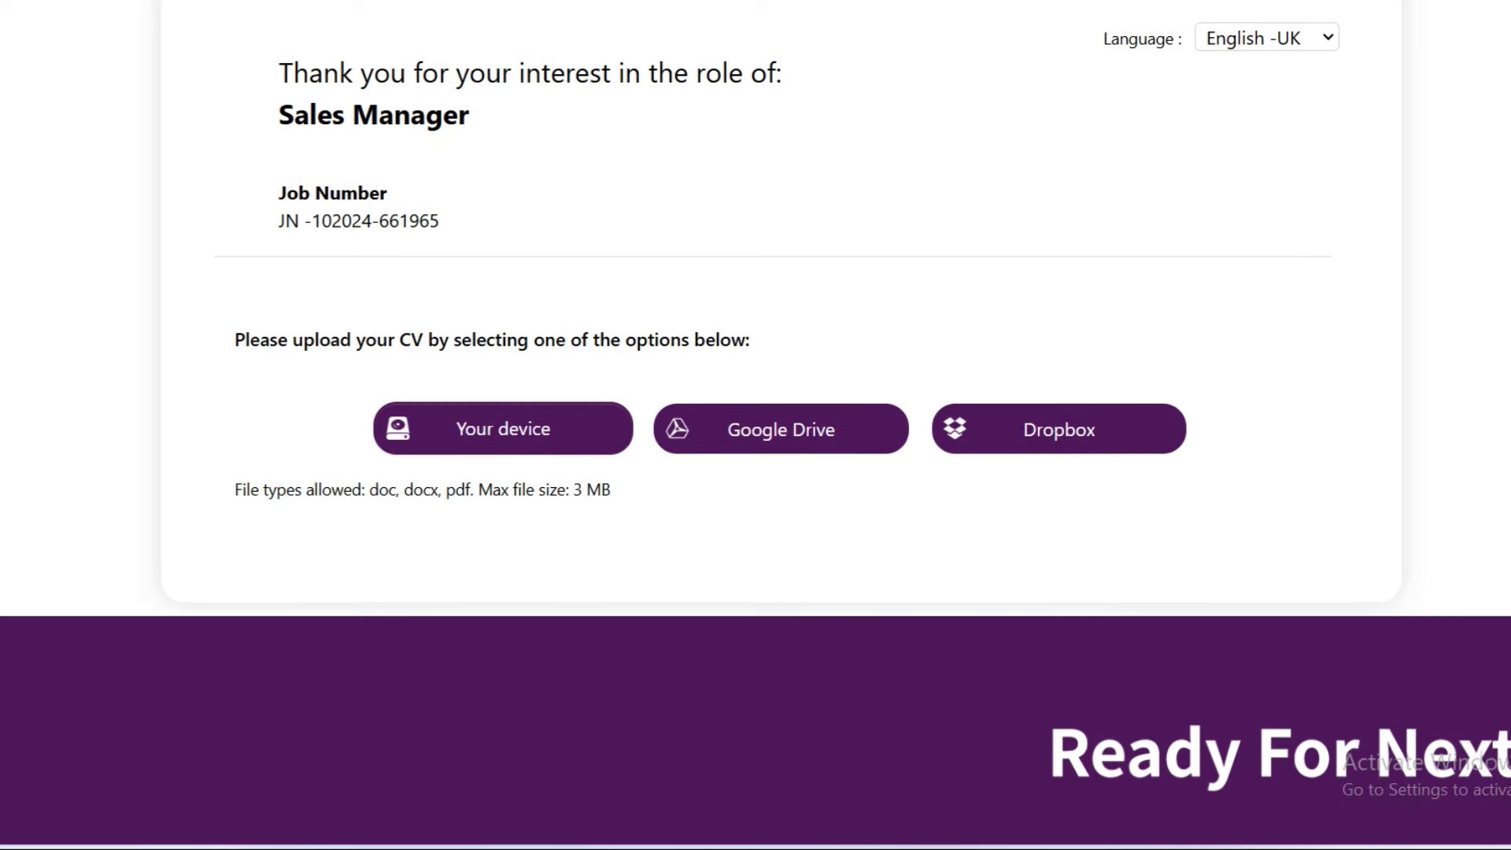
scroll(755, 425, "down", 1)
scroll(755, 425, "up", 5)
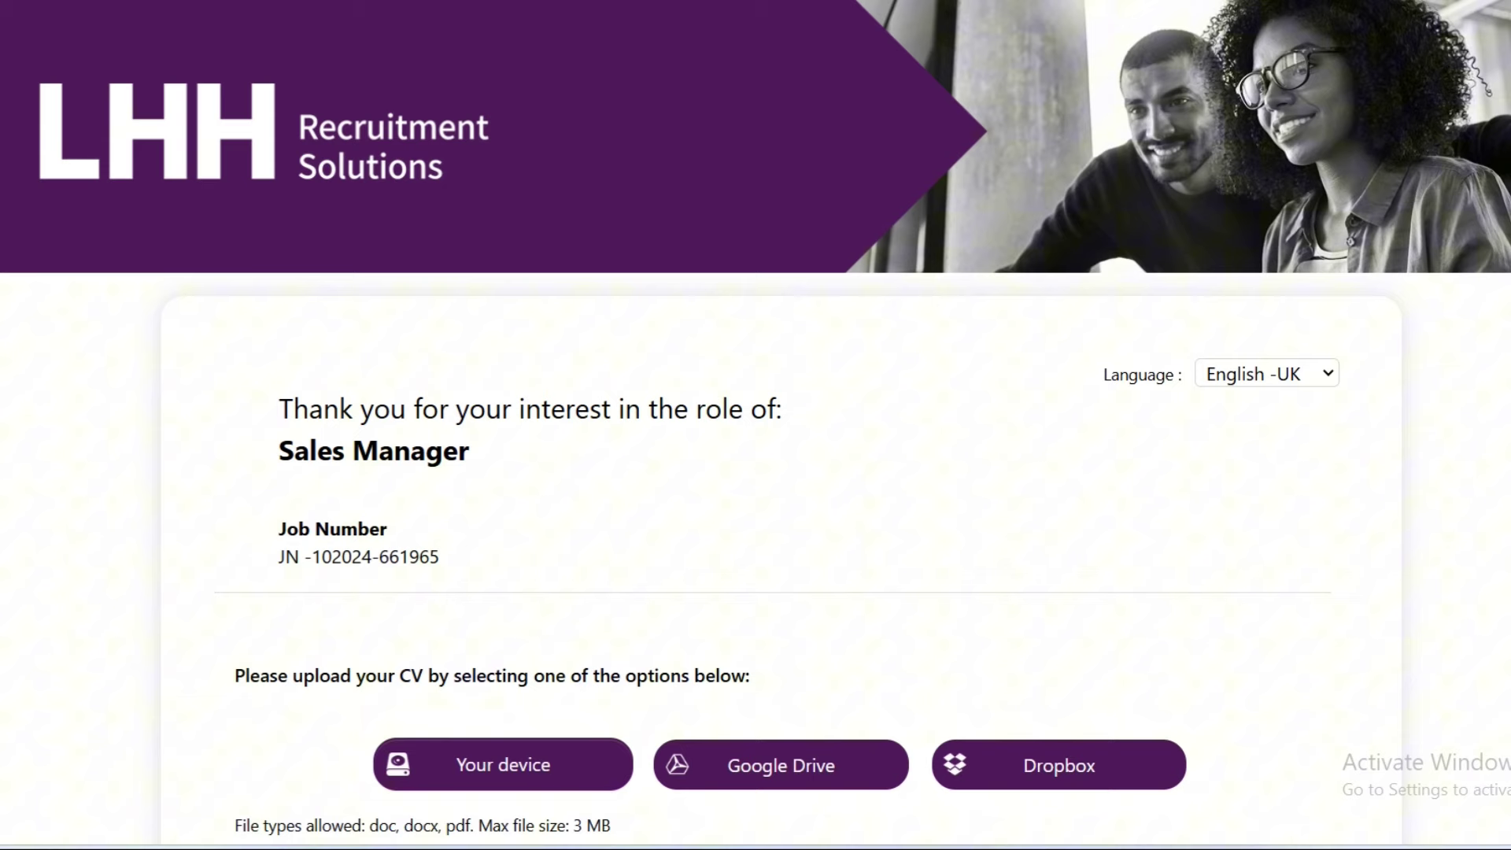
scroll(756, 425, "down", 1)
scroll(755, 425, "down", 4)
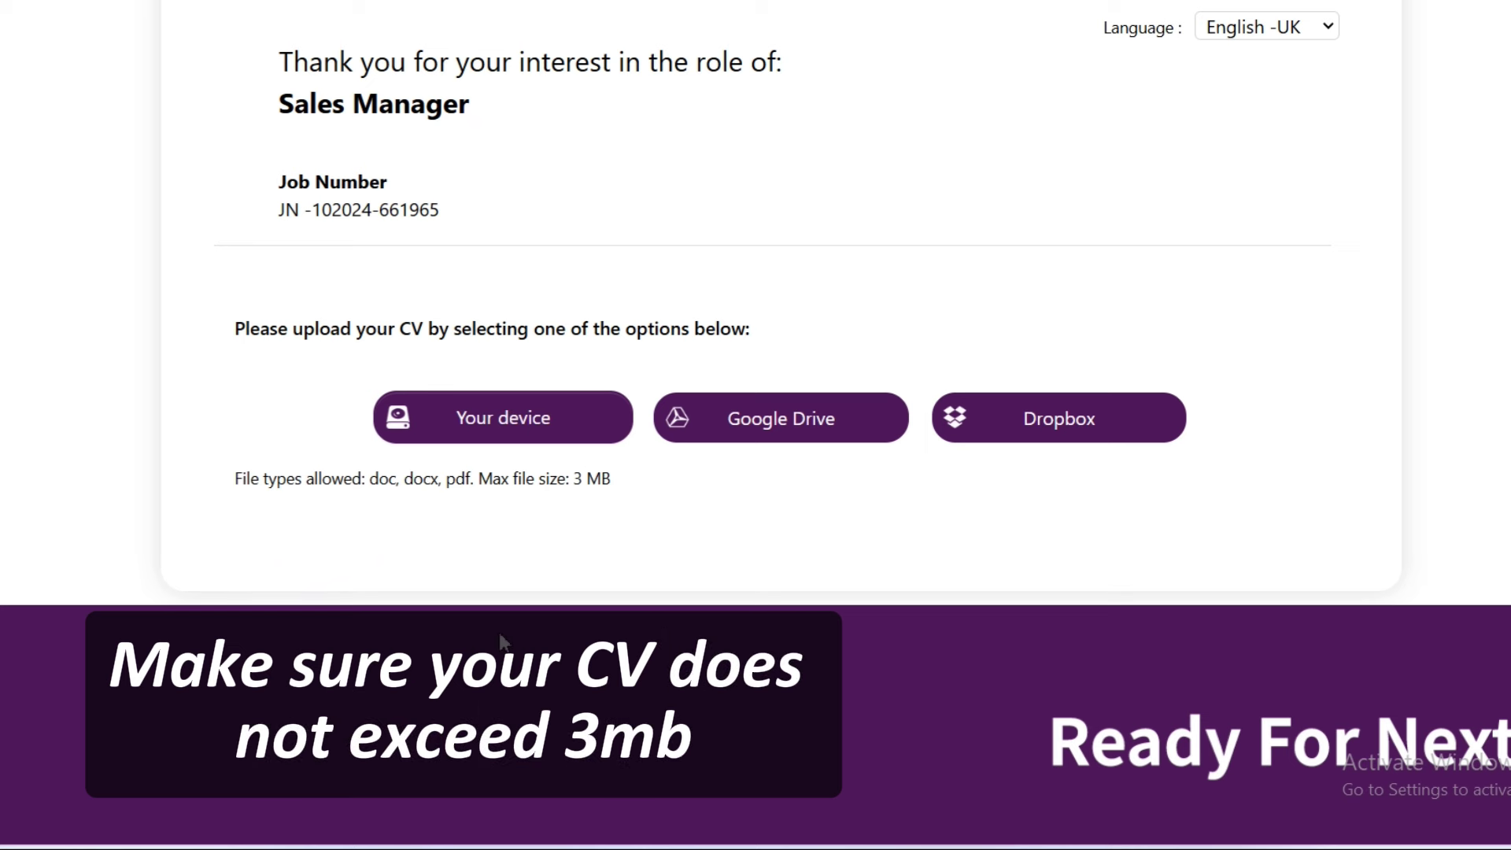
Upload the PDF CV from this computer to the Sales Manager application.
left_click(502, 417)
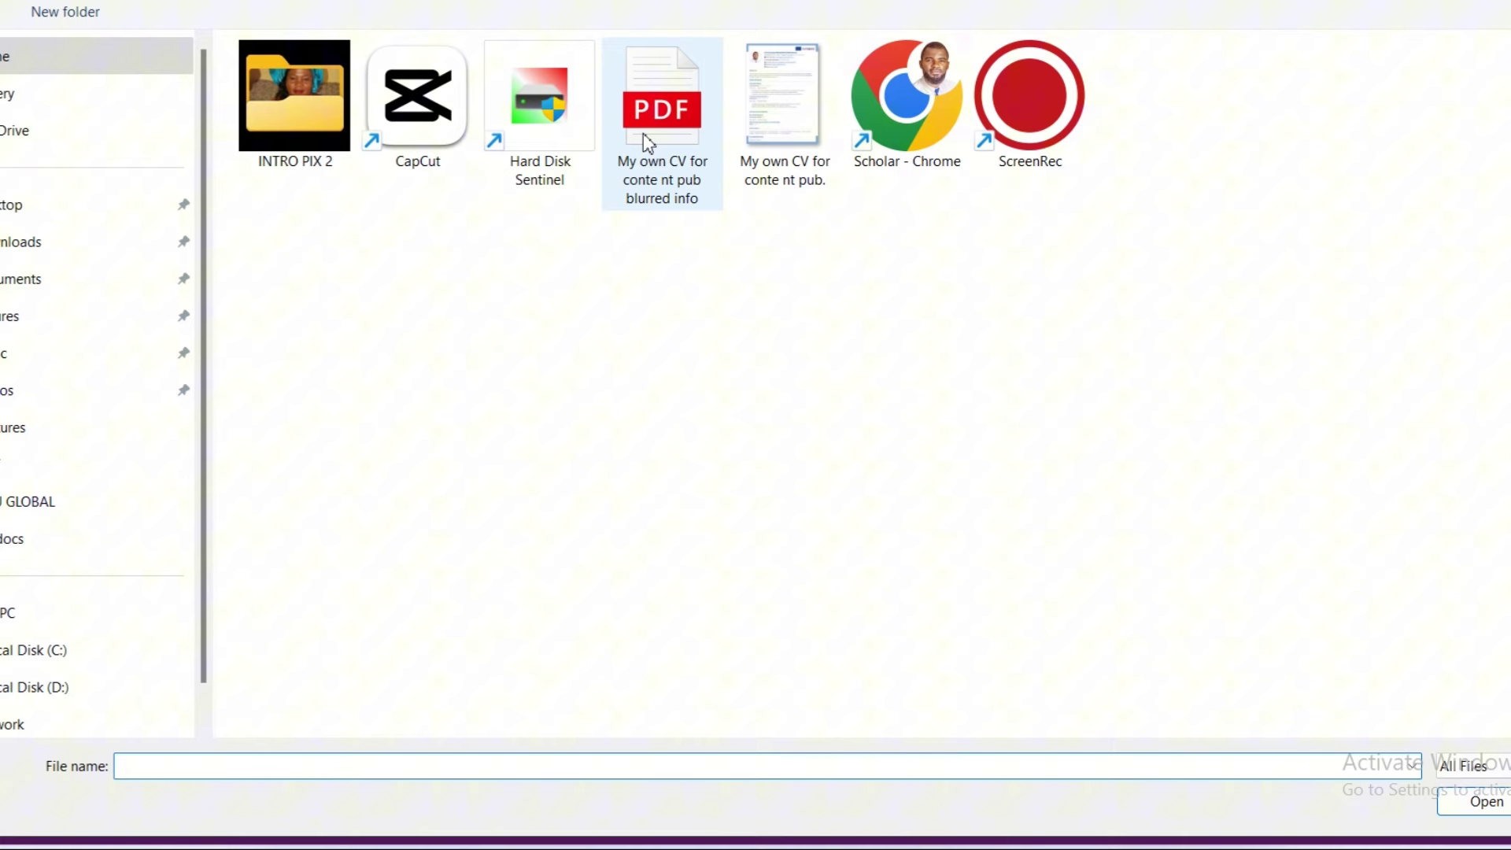
left_click(707, 155)
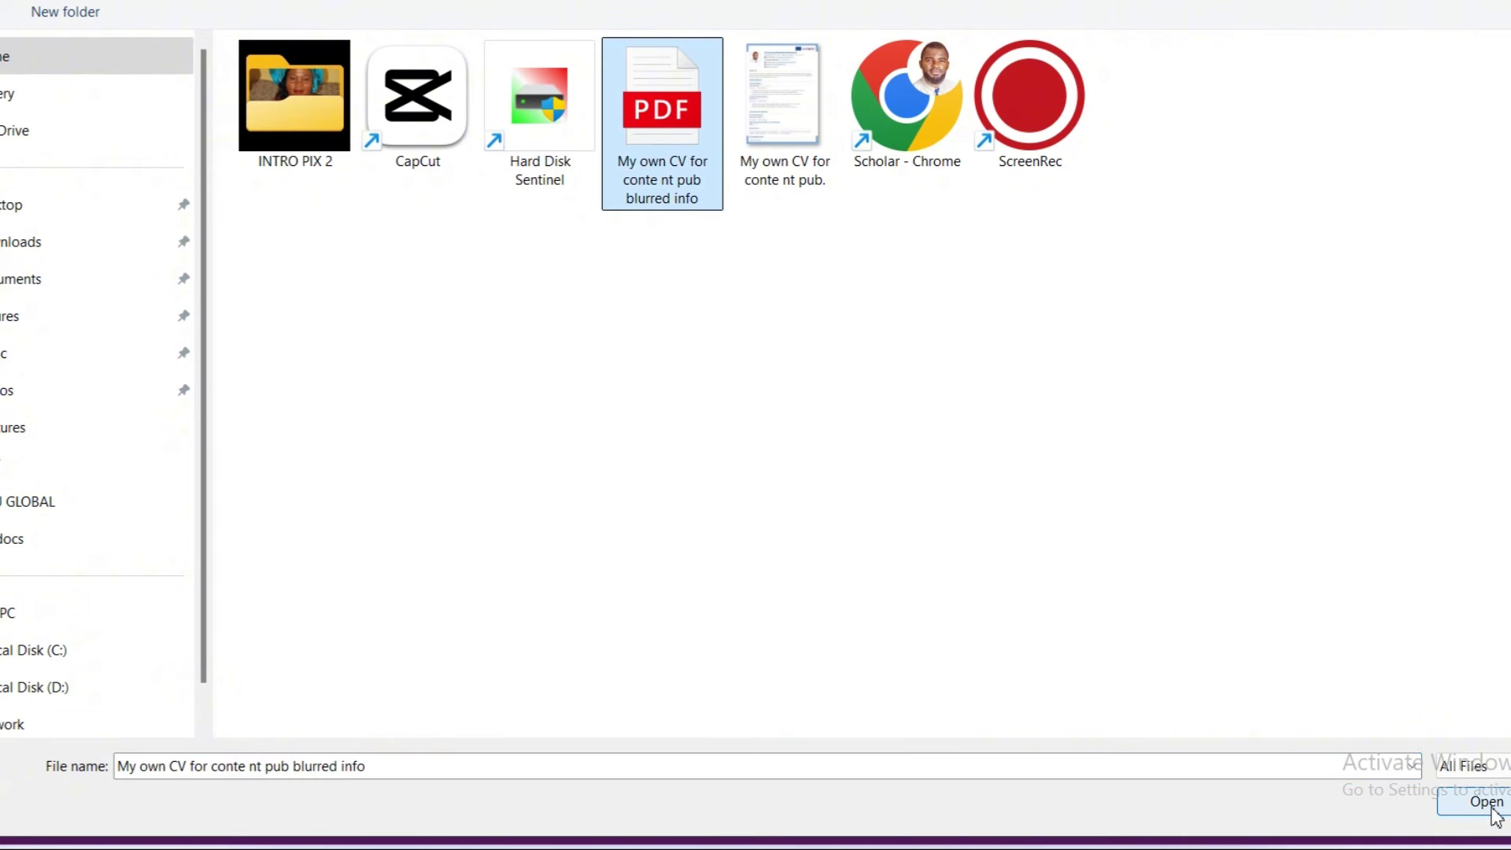
left_click(1487, 802)
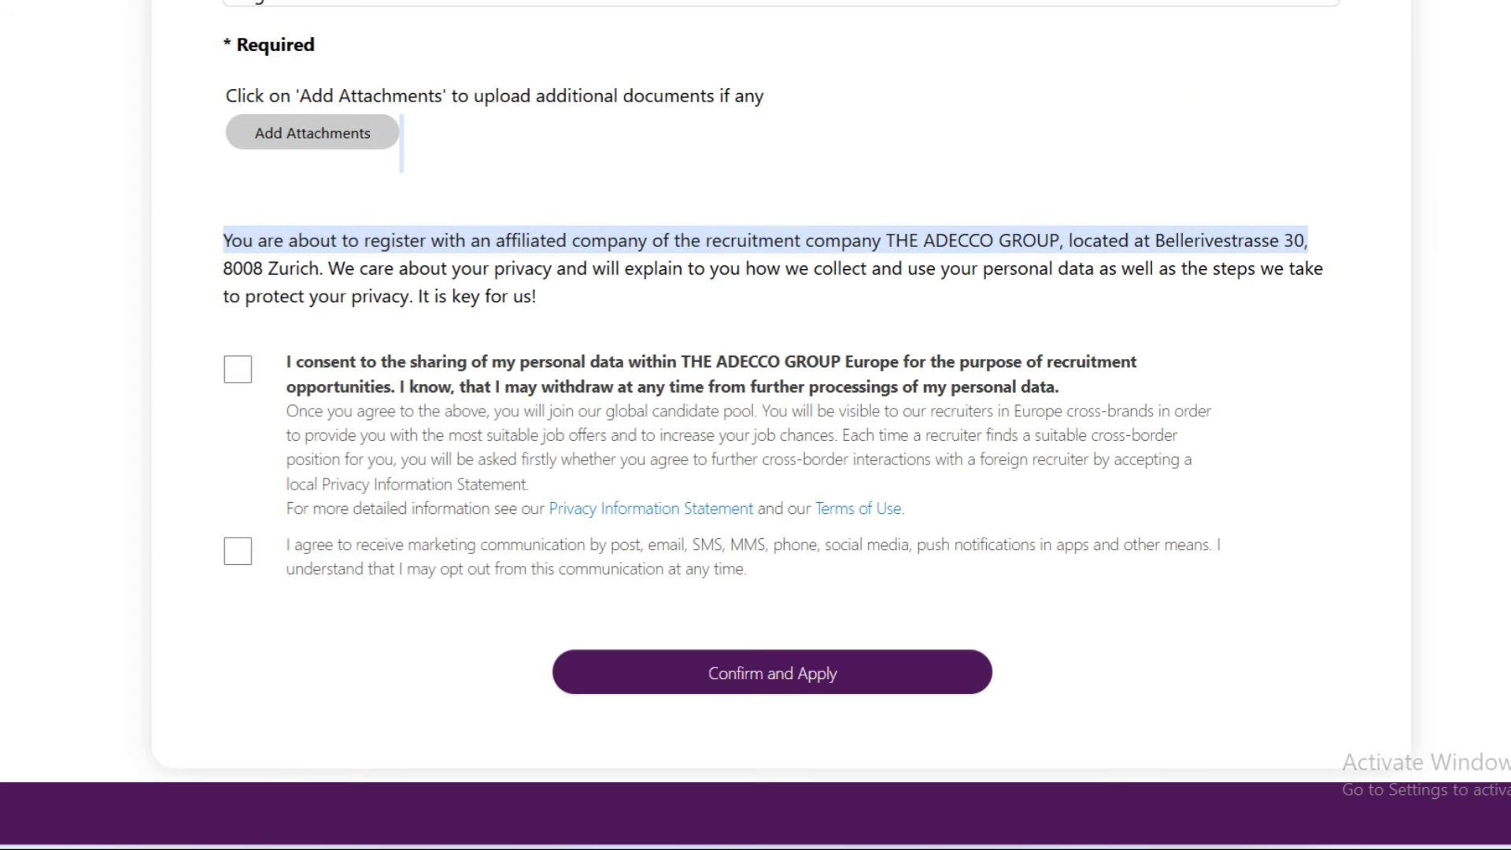
Tick the Adecco data-sharing consent for recruitment and review the application form.
scroll(232, 472, "up", 1)
left_click(234, 477)
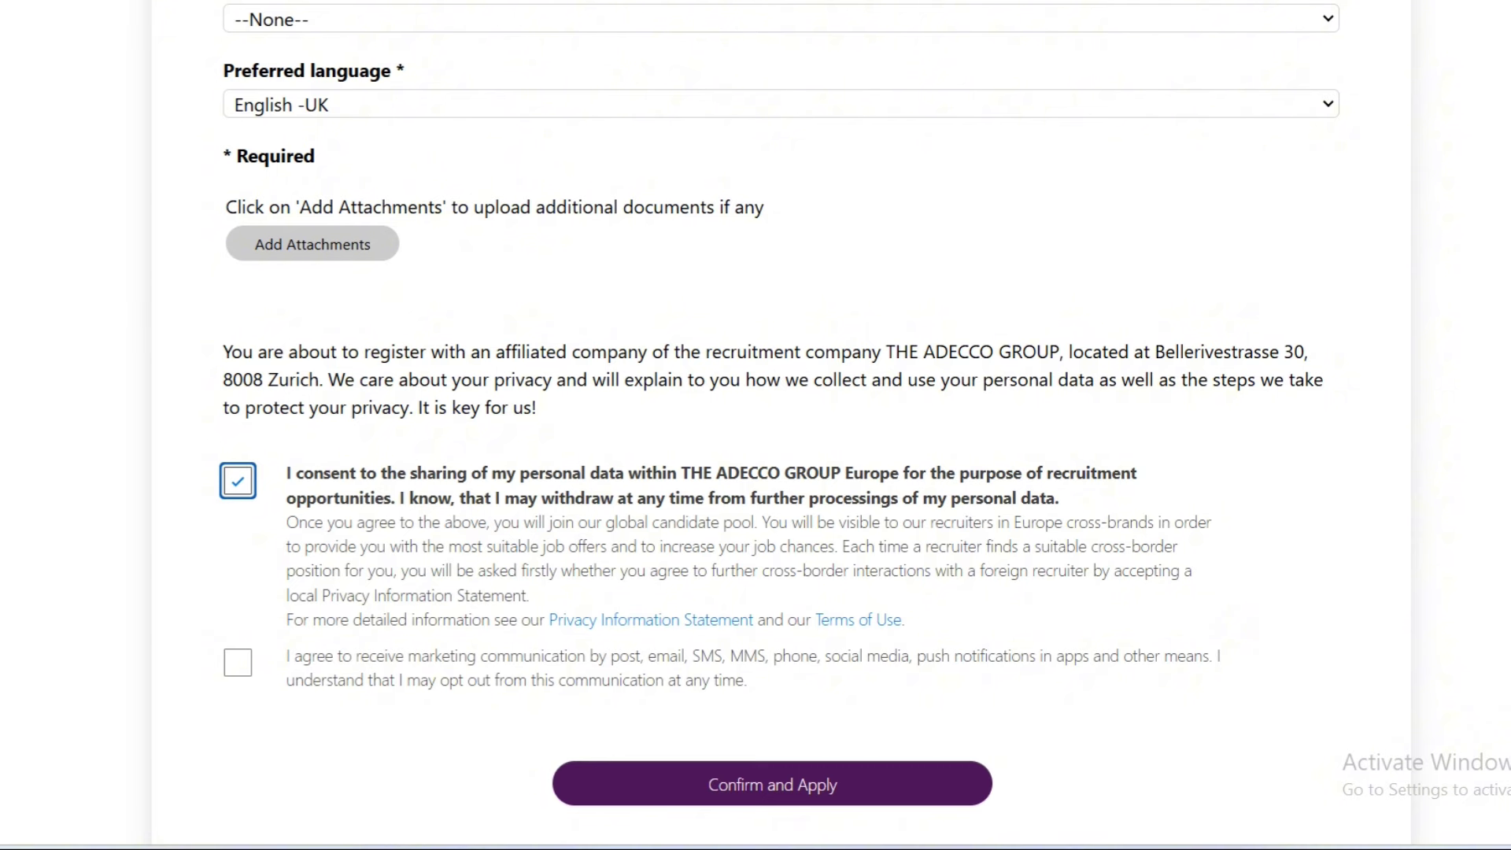
scroll(781, 421, "up", 5)
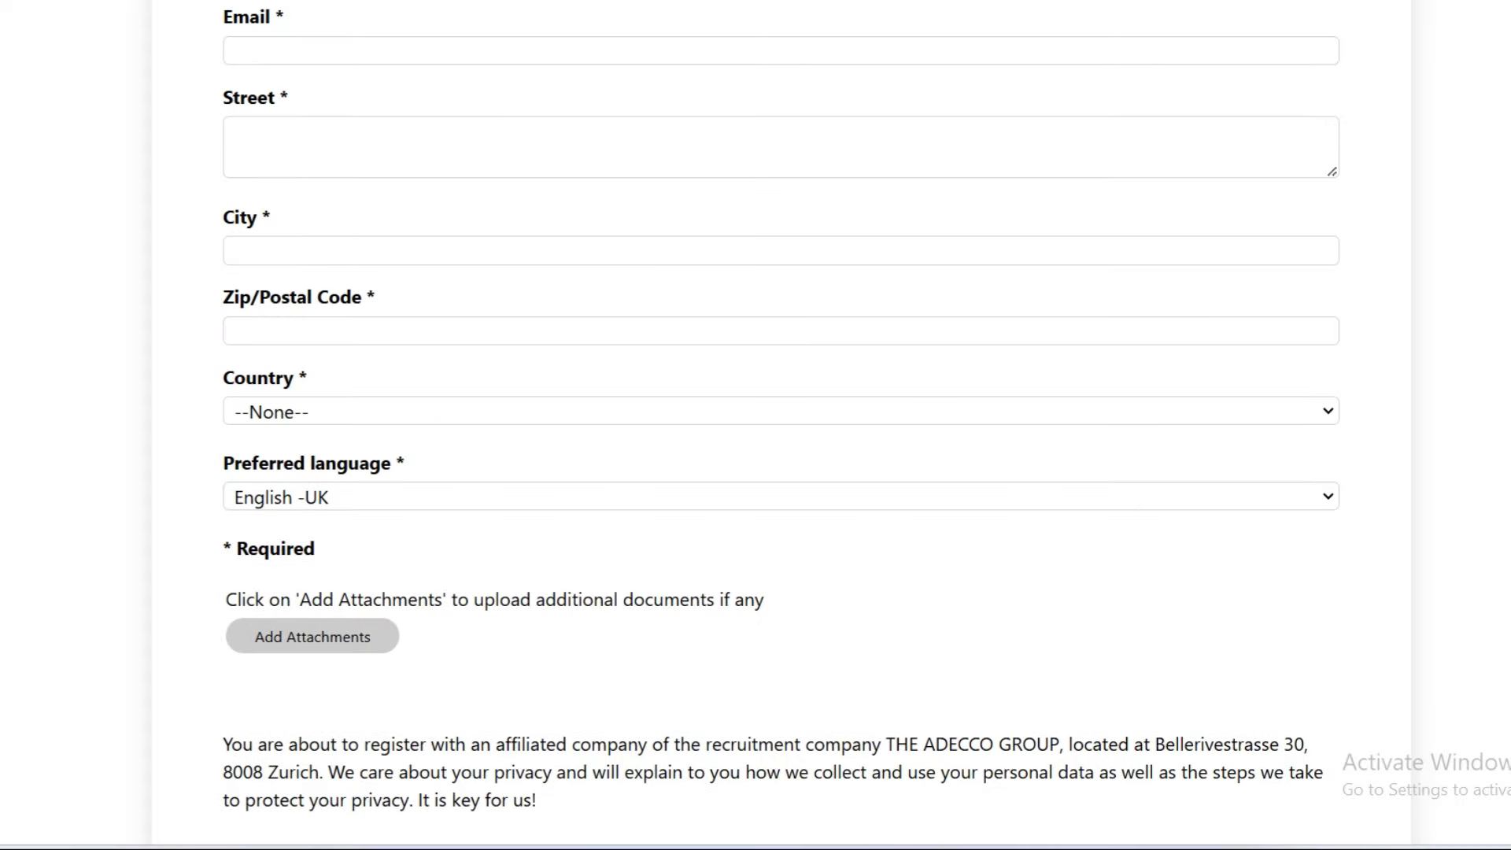
scroll(782, 421, "up", 5)
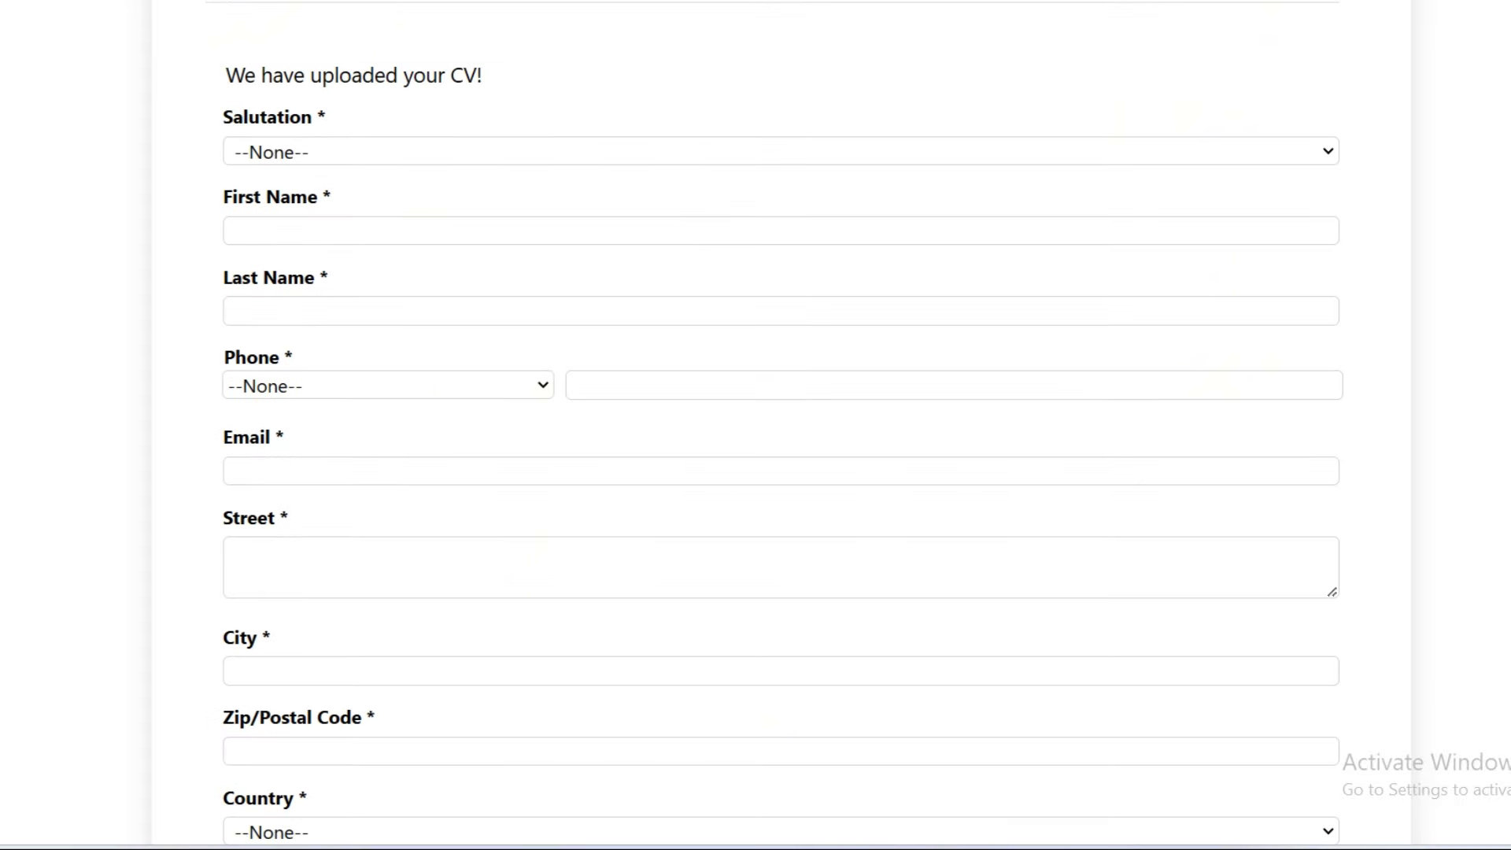
scroll(782, 421, "up", 2)
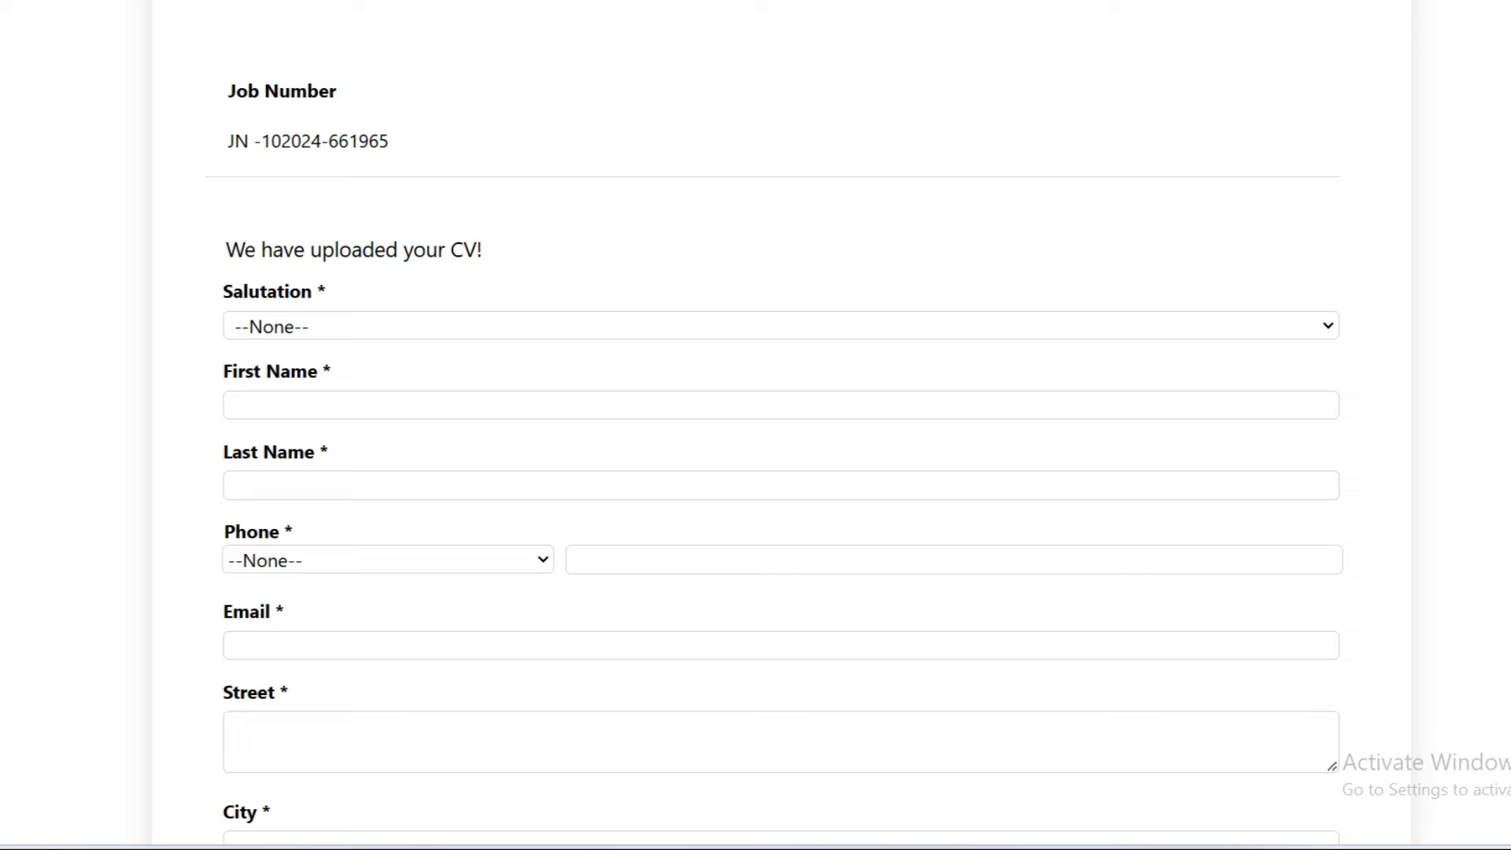
scroll(782, 421, "up", 5)
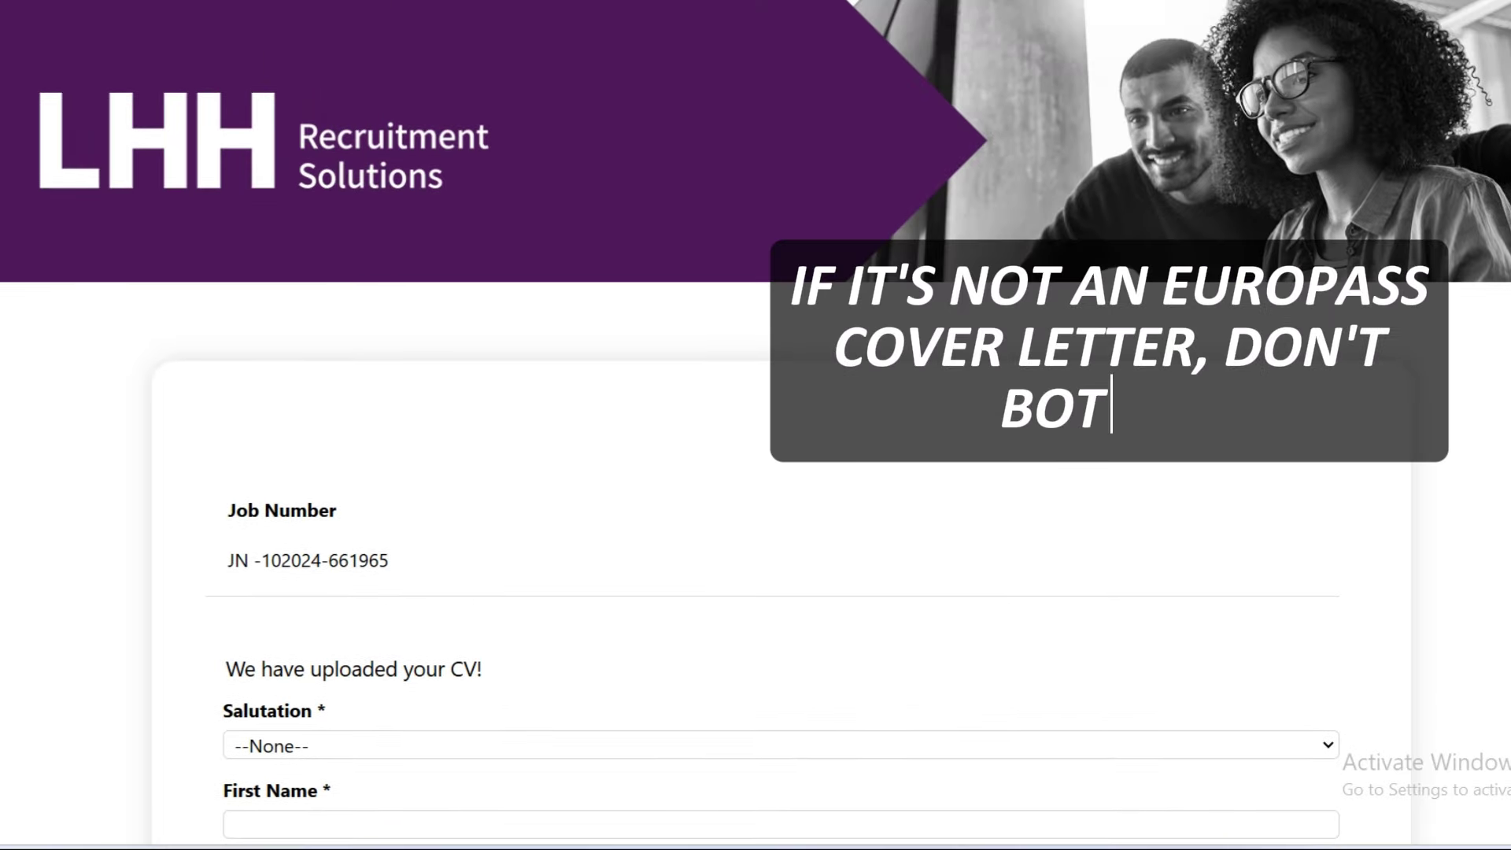
scroll(782, 421, "down", 1)
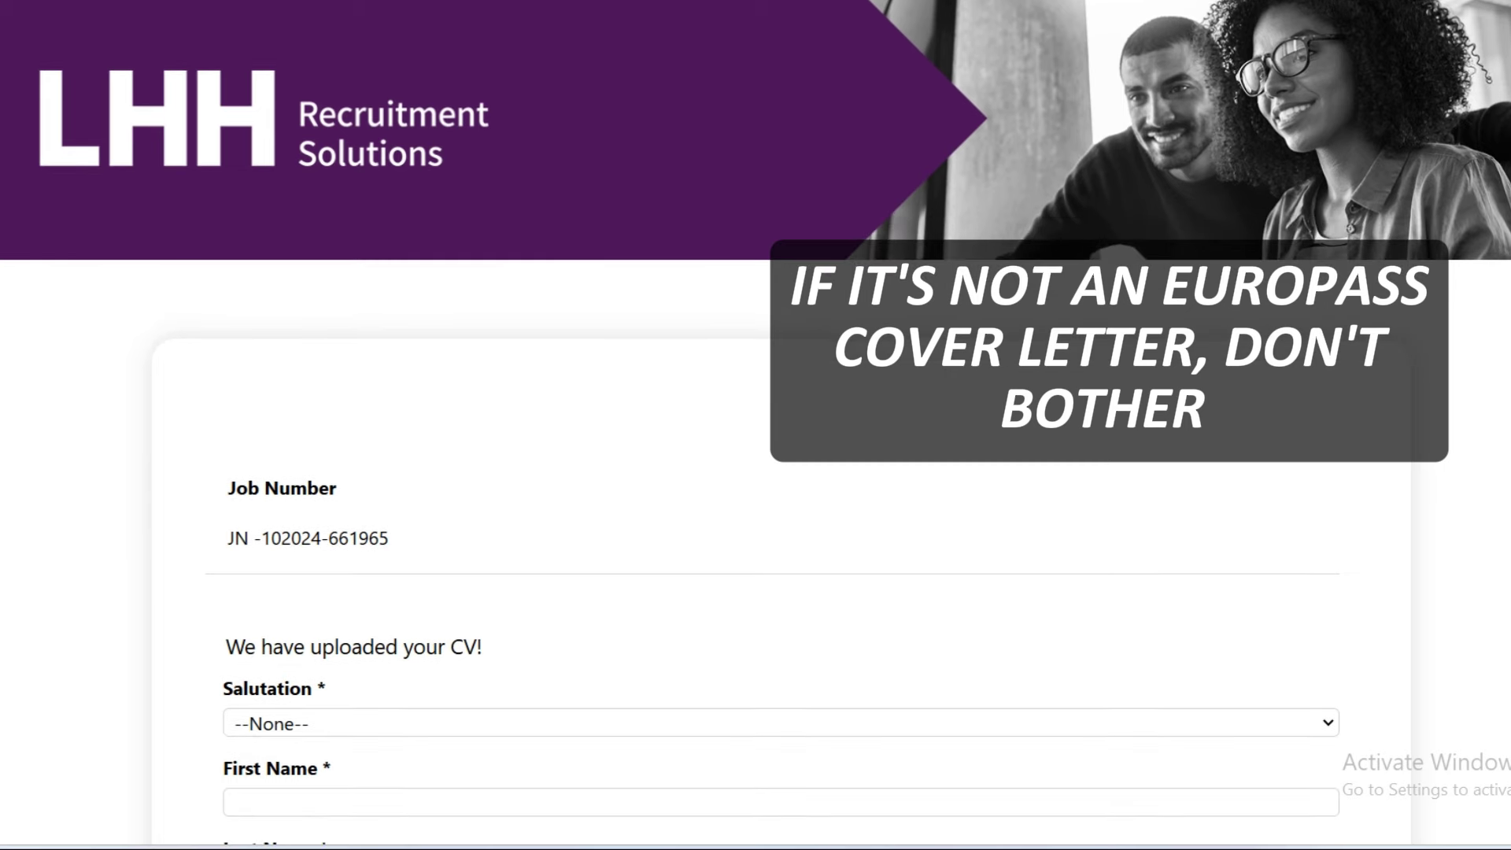
scroll(756, 425, "down", 1)
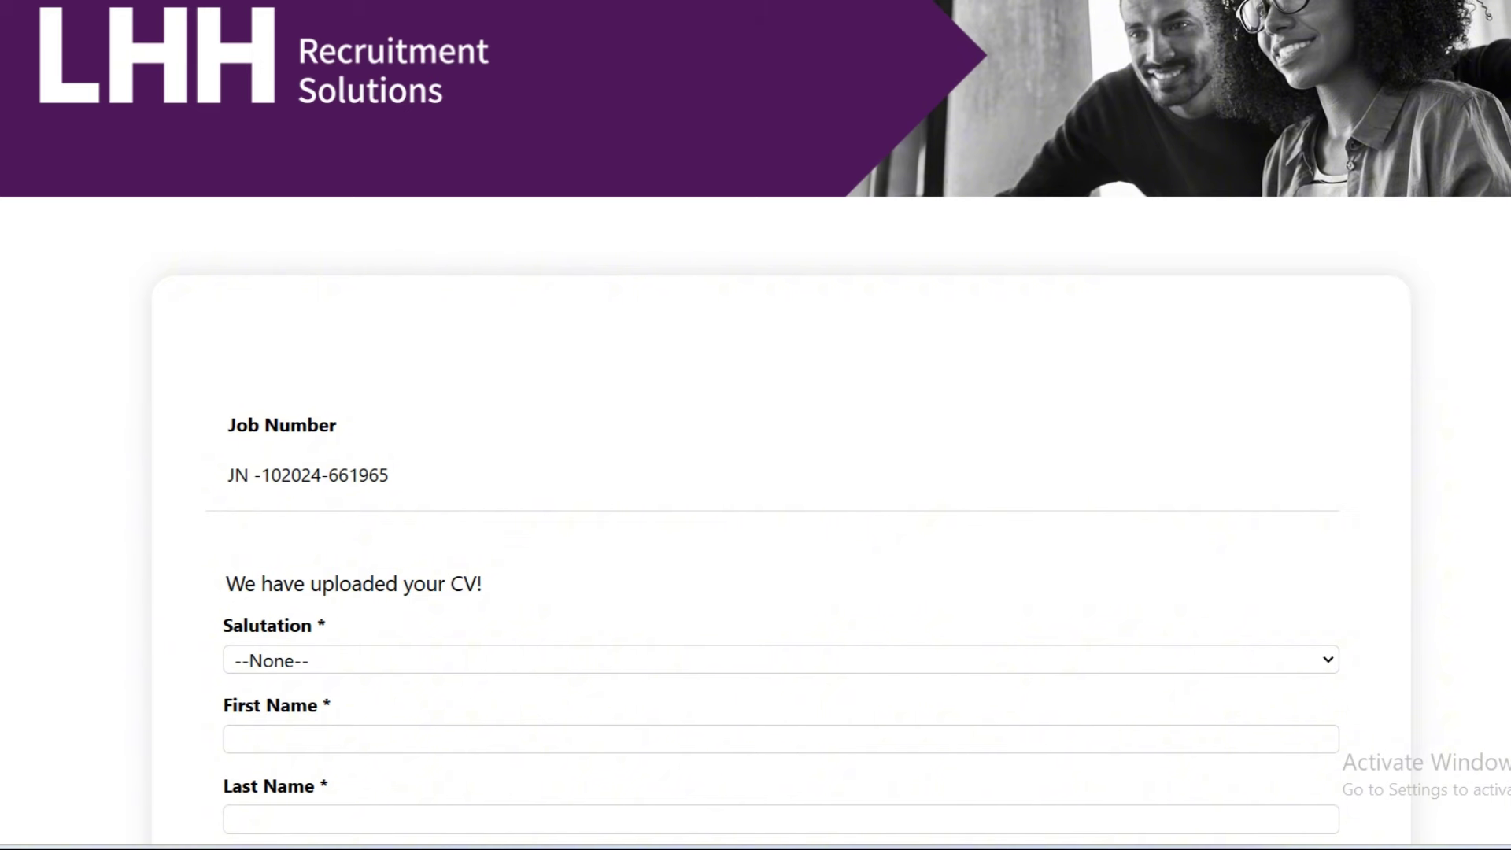
scroll(756, 425, "down", 1)
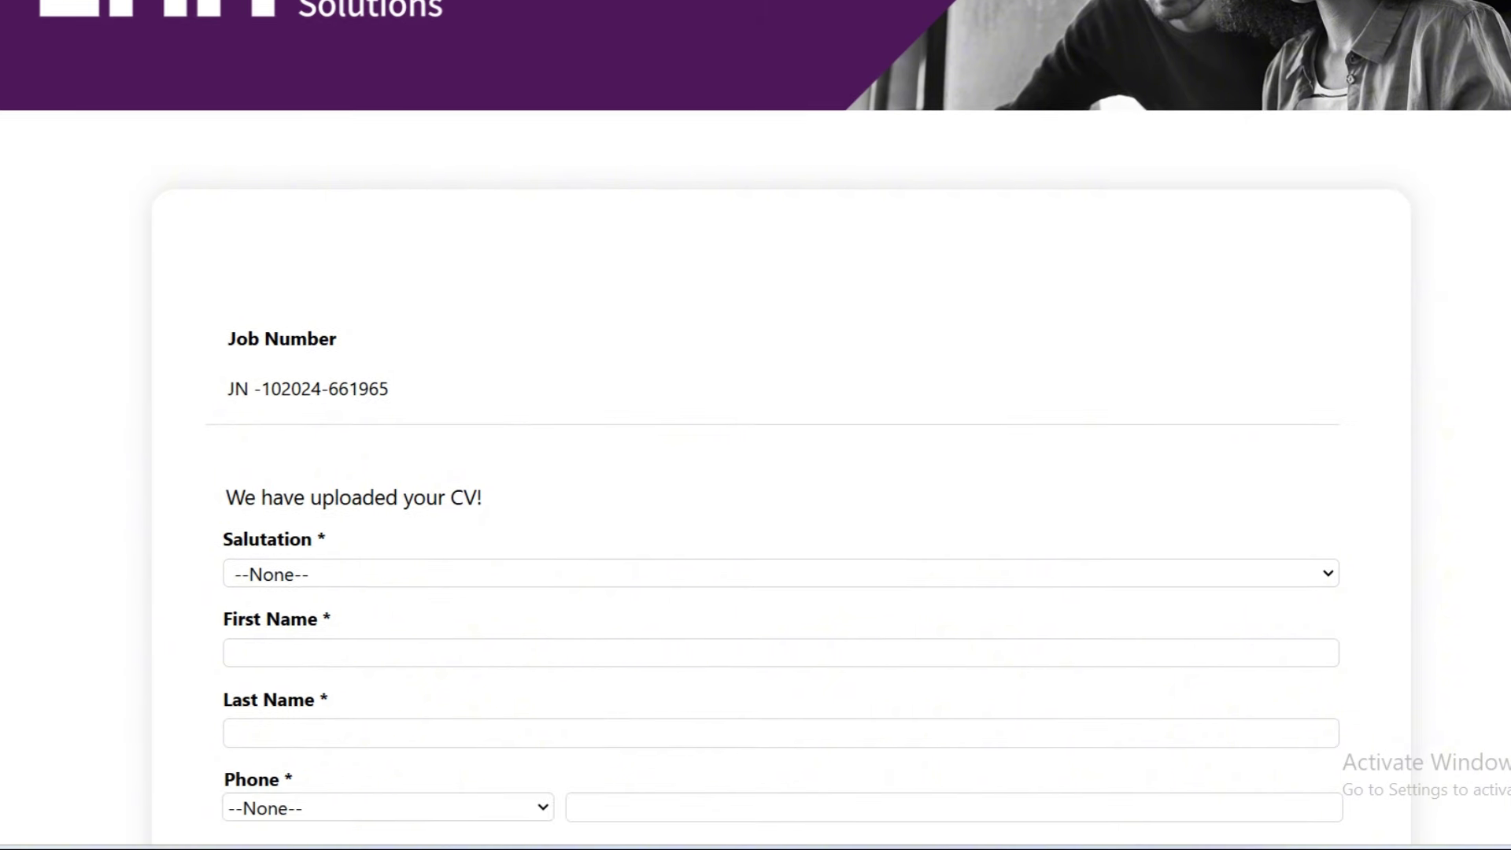
scroll(755, 424, "down", 1)
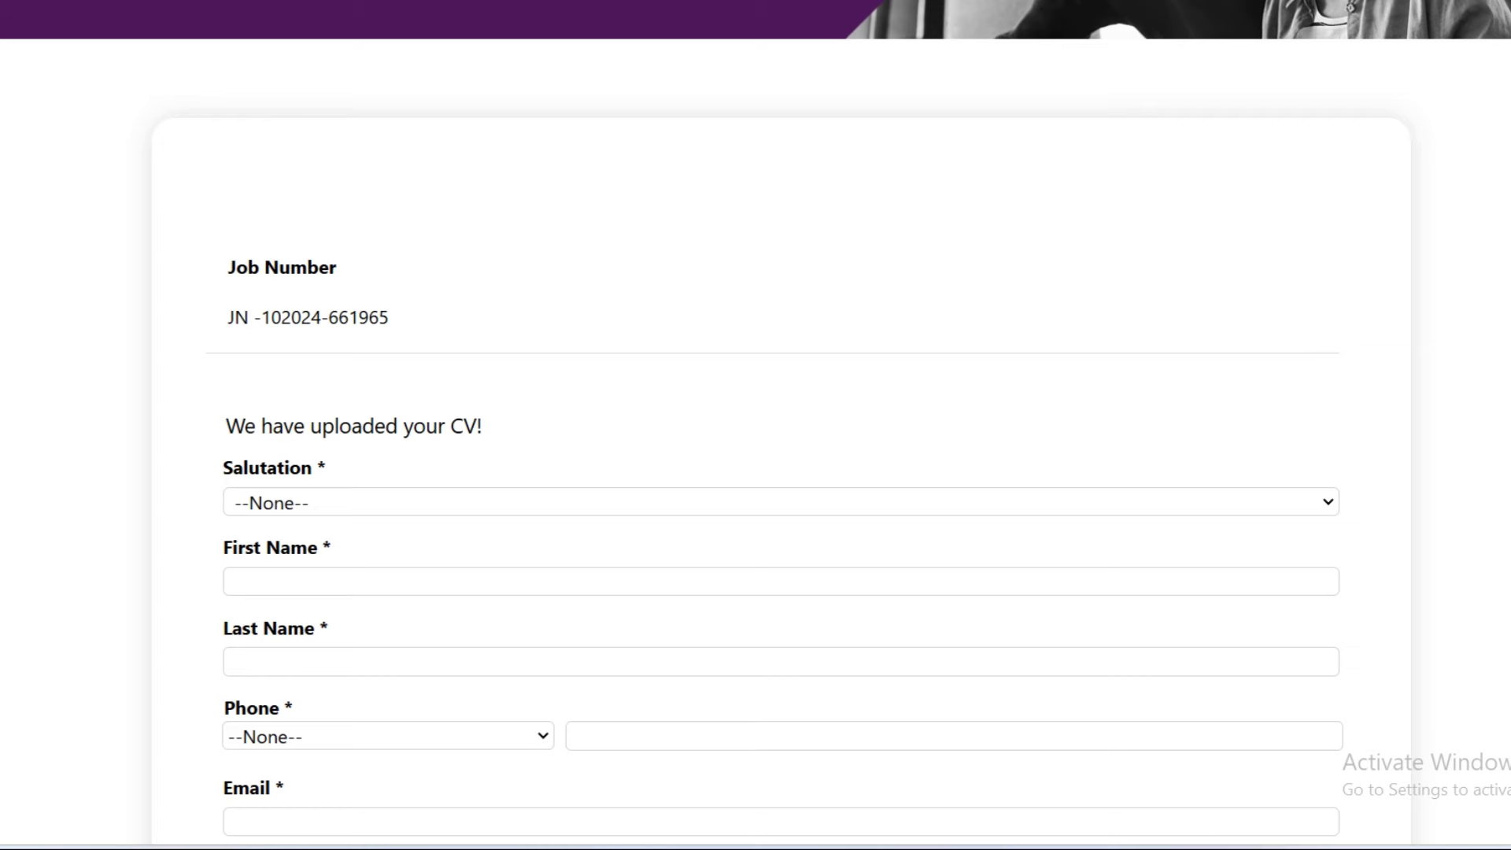
scroll(756, 425, "down", 1)
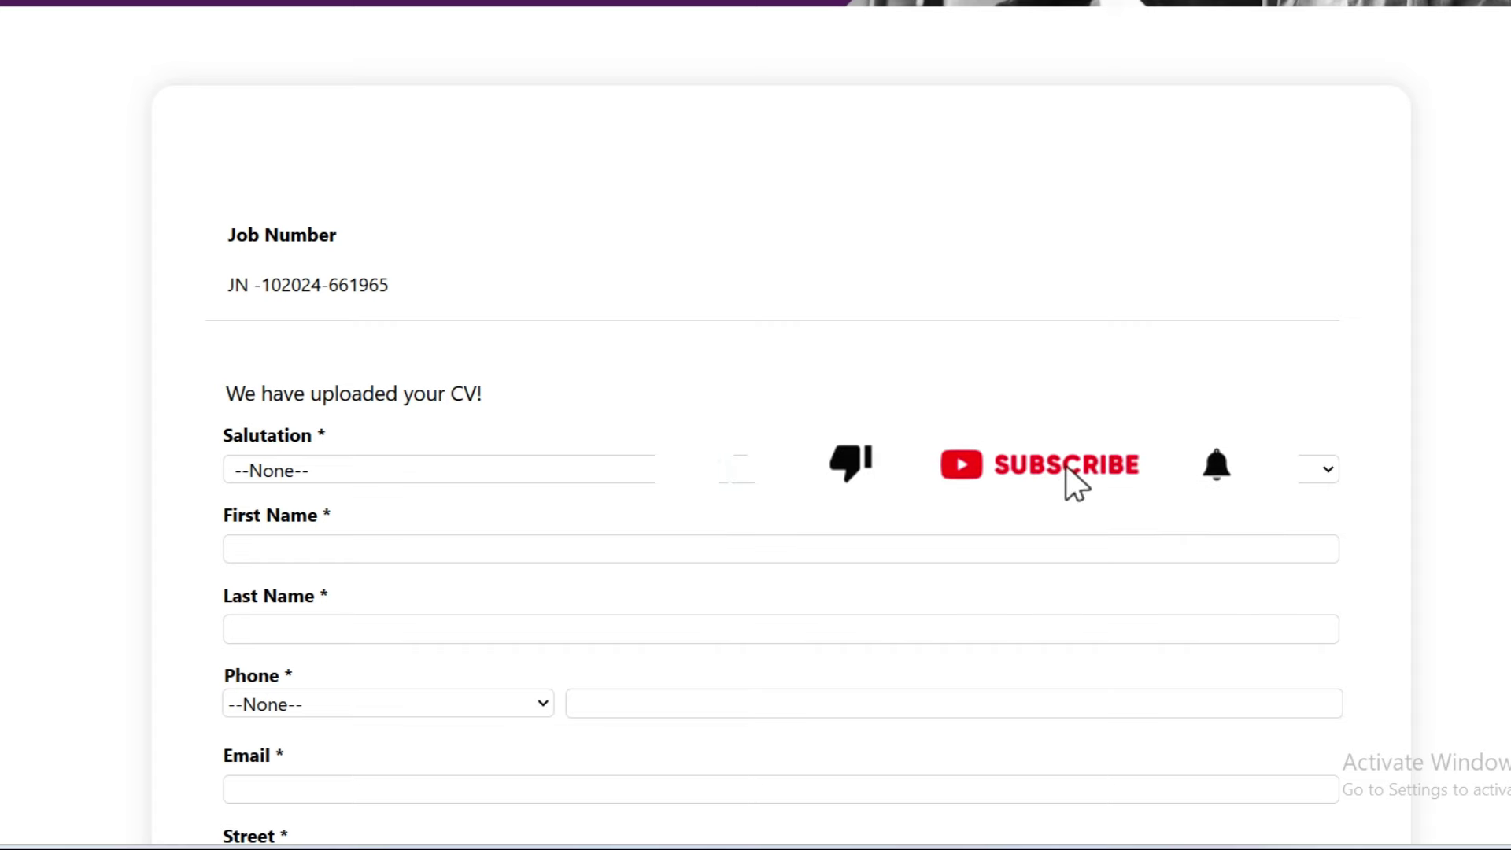
scroll(755, 425, "down", 10)
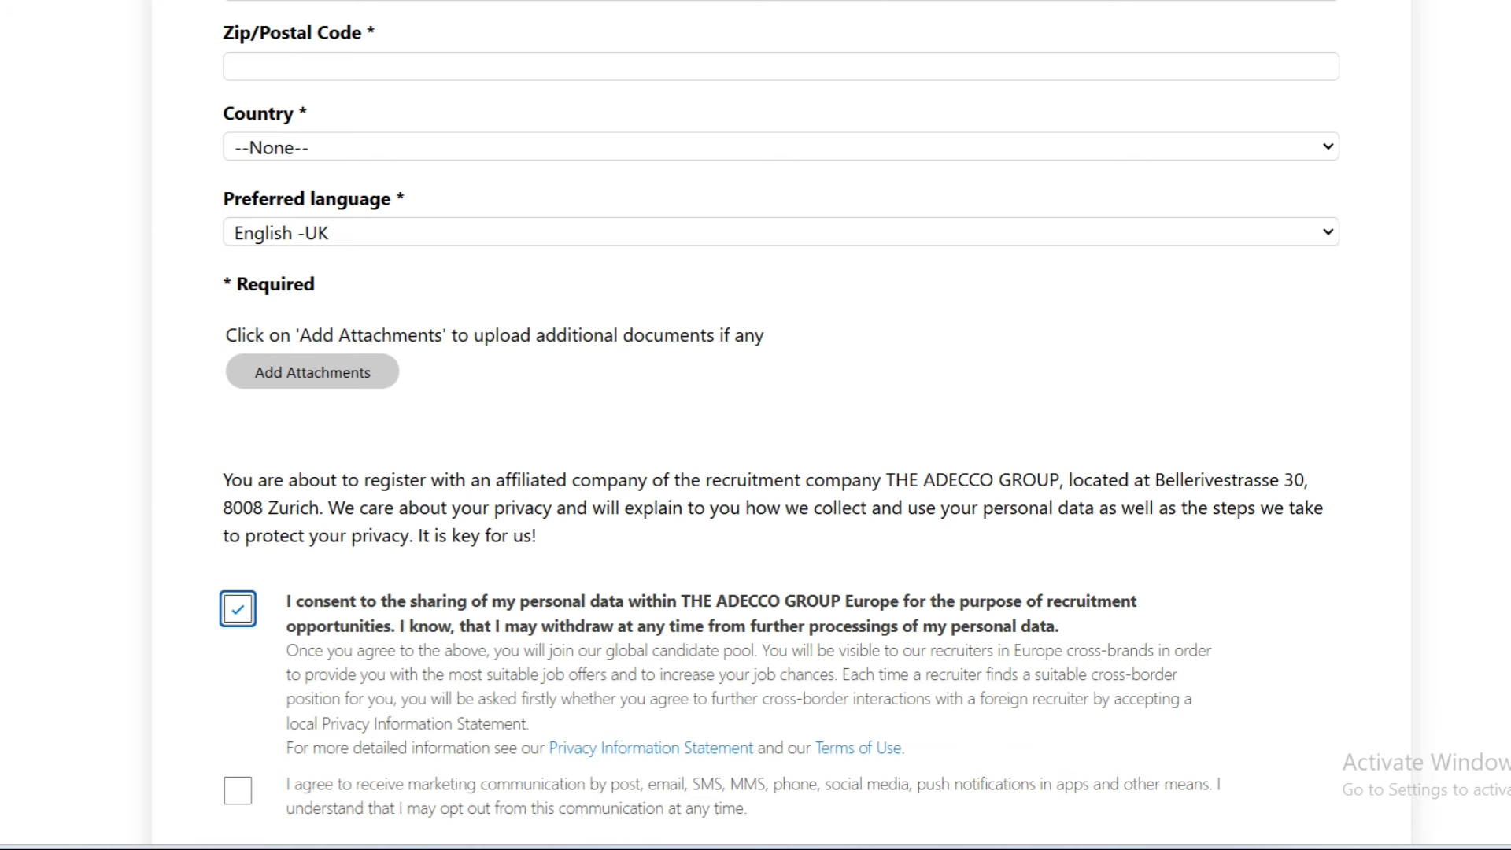
Scroll through the rest of the Sales Manager application form.
scroll(780, 425, "down", 2)
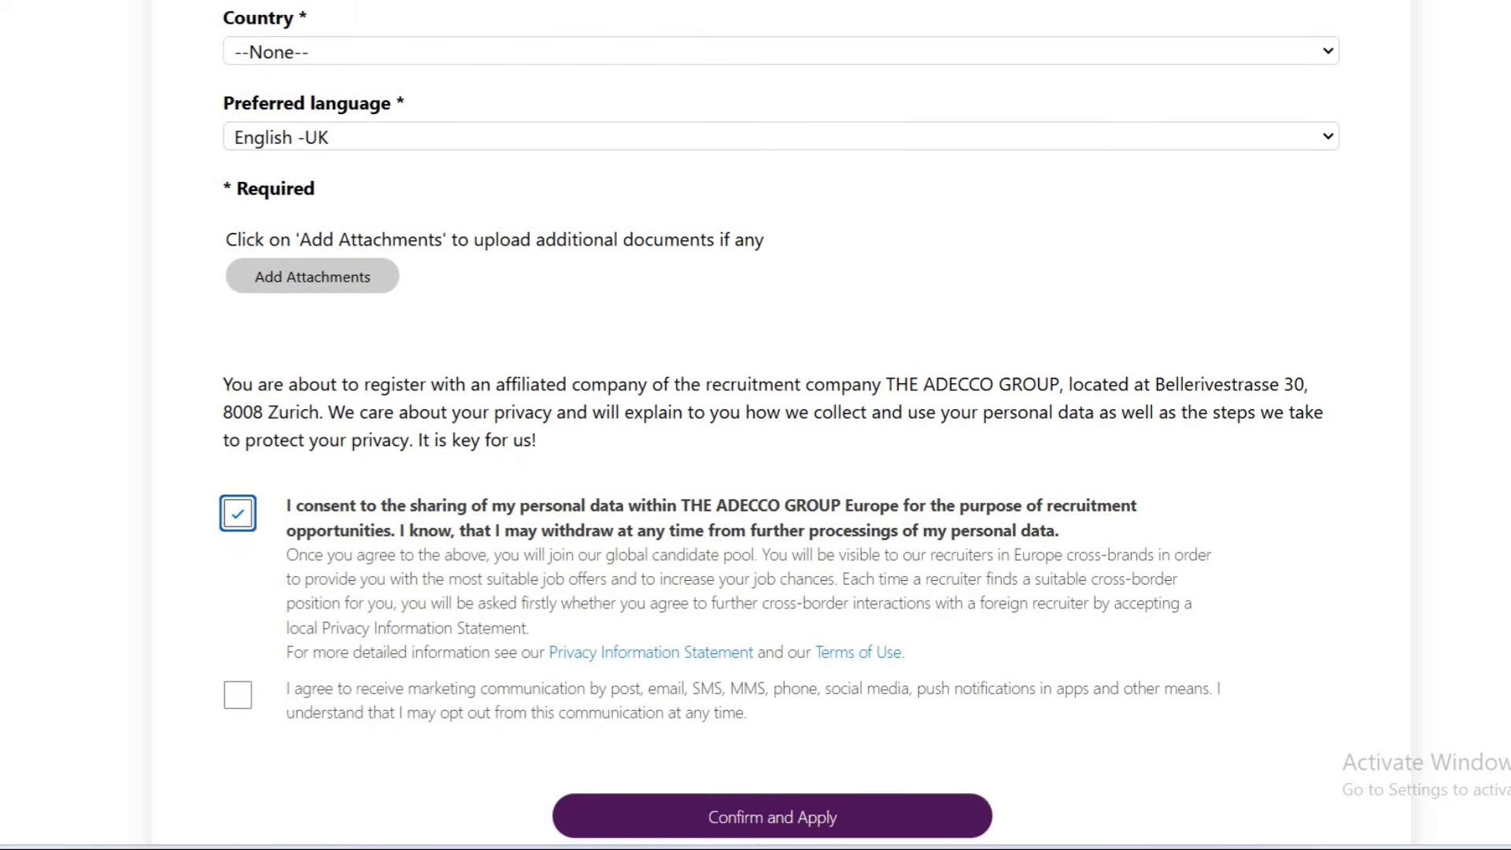
scroll(779, 418, "down", 1)
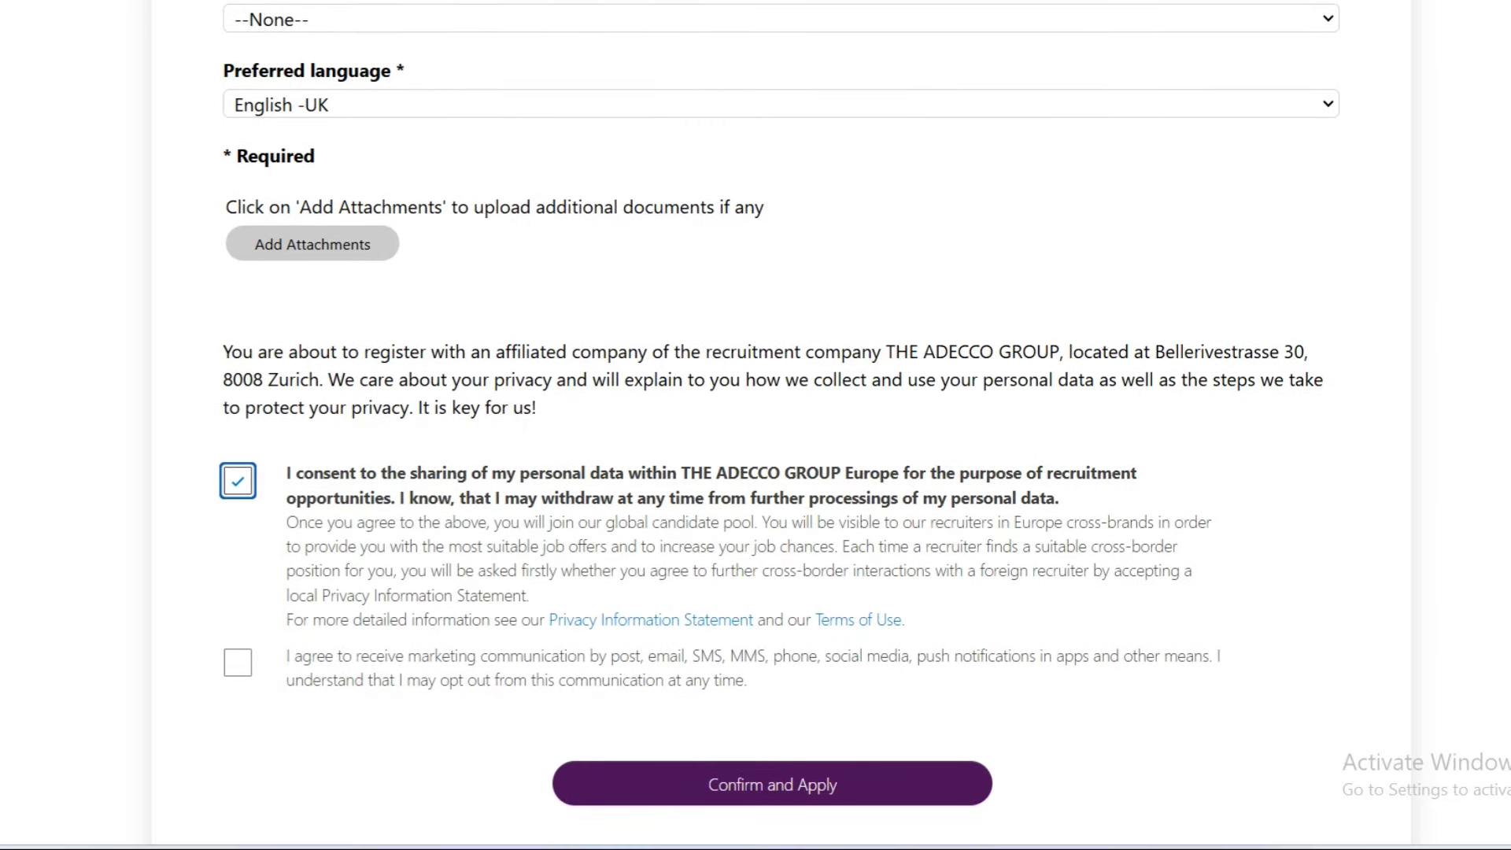
scroll(779, 424, "down", 2)
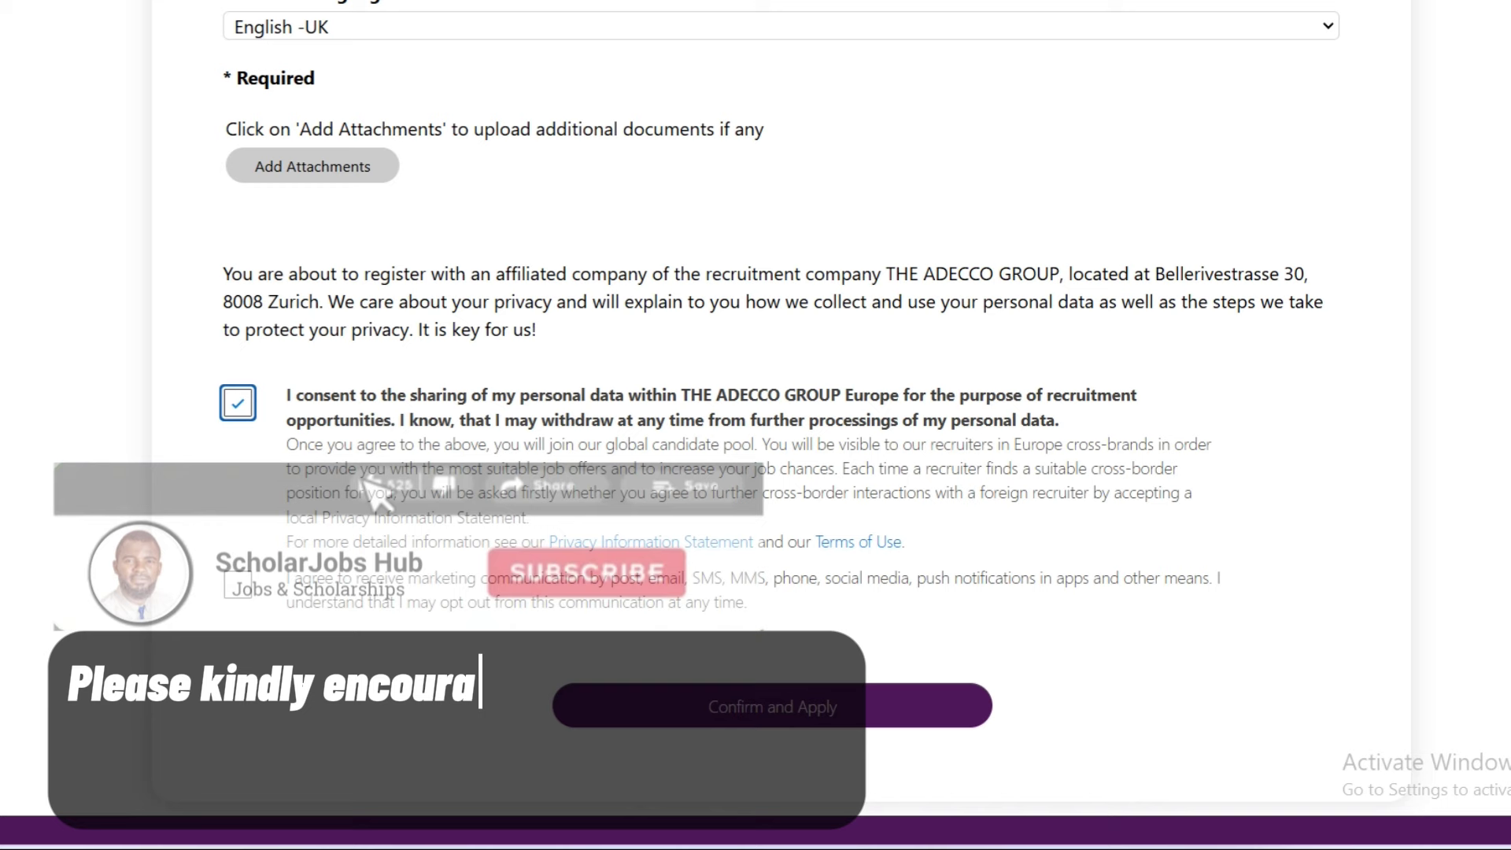
scroll(756, 393, "down", 1)
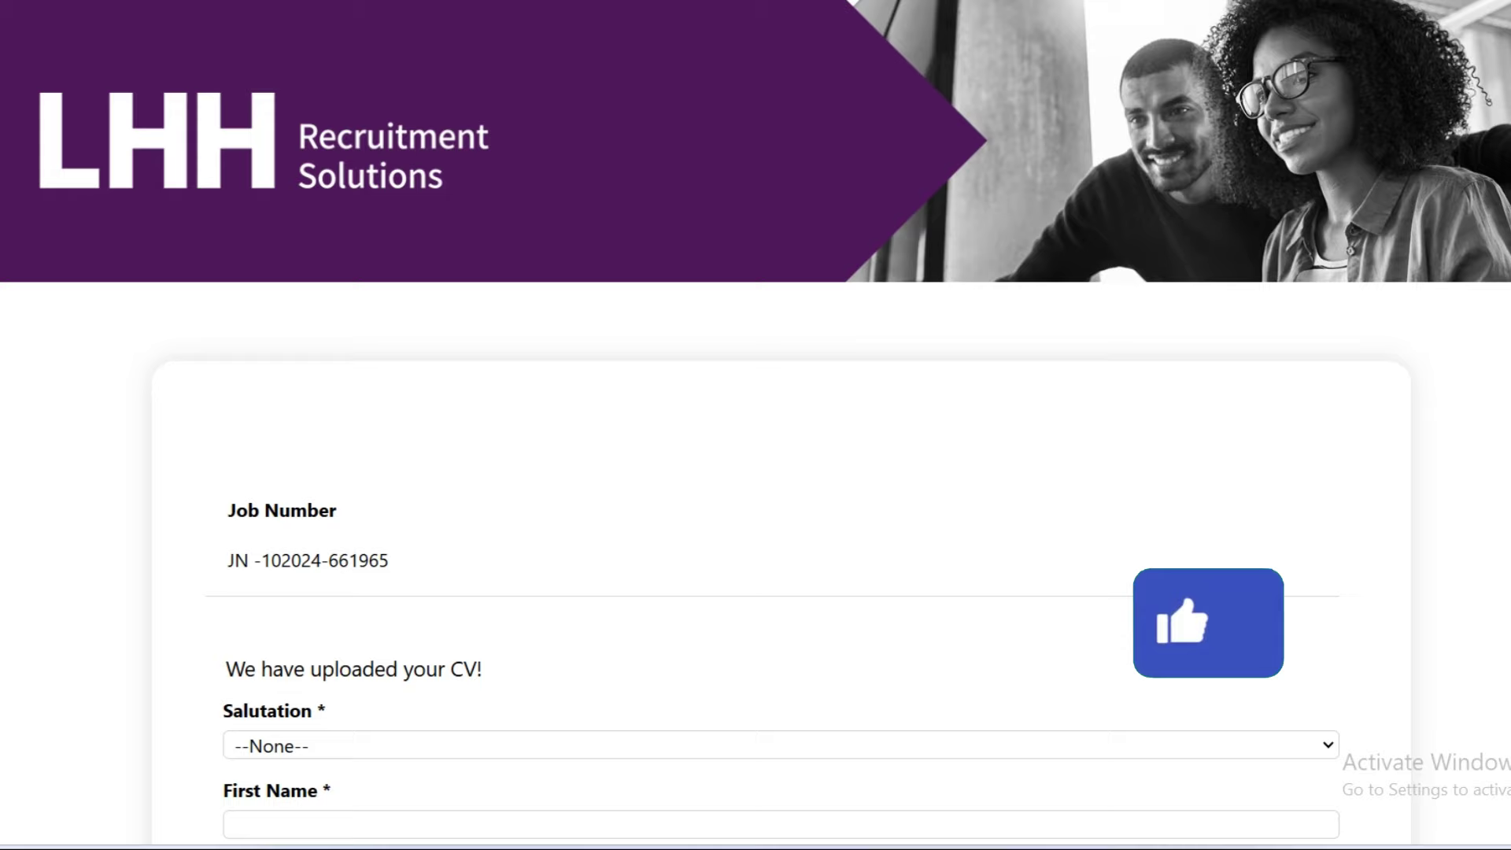
scroll(755, 425, "down", 8)
scroll(756, 425, "down", 4)
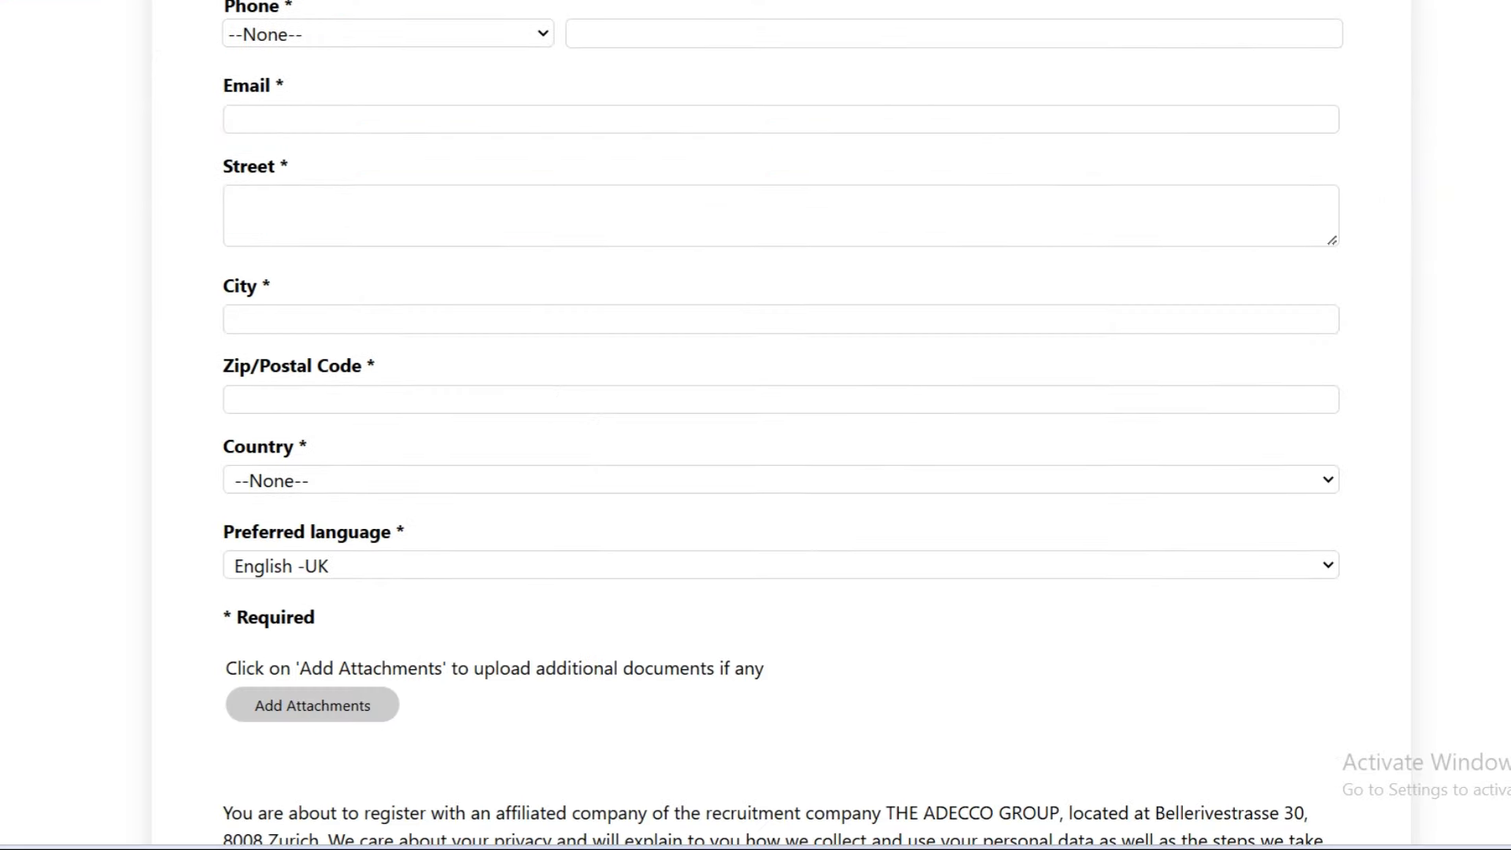
scroll(756, 425, "down", 1)
scroll(756, 425, "down", 3)
scroll(755, 425, "down", 2)
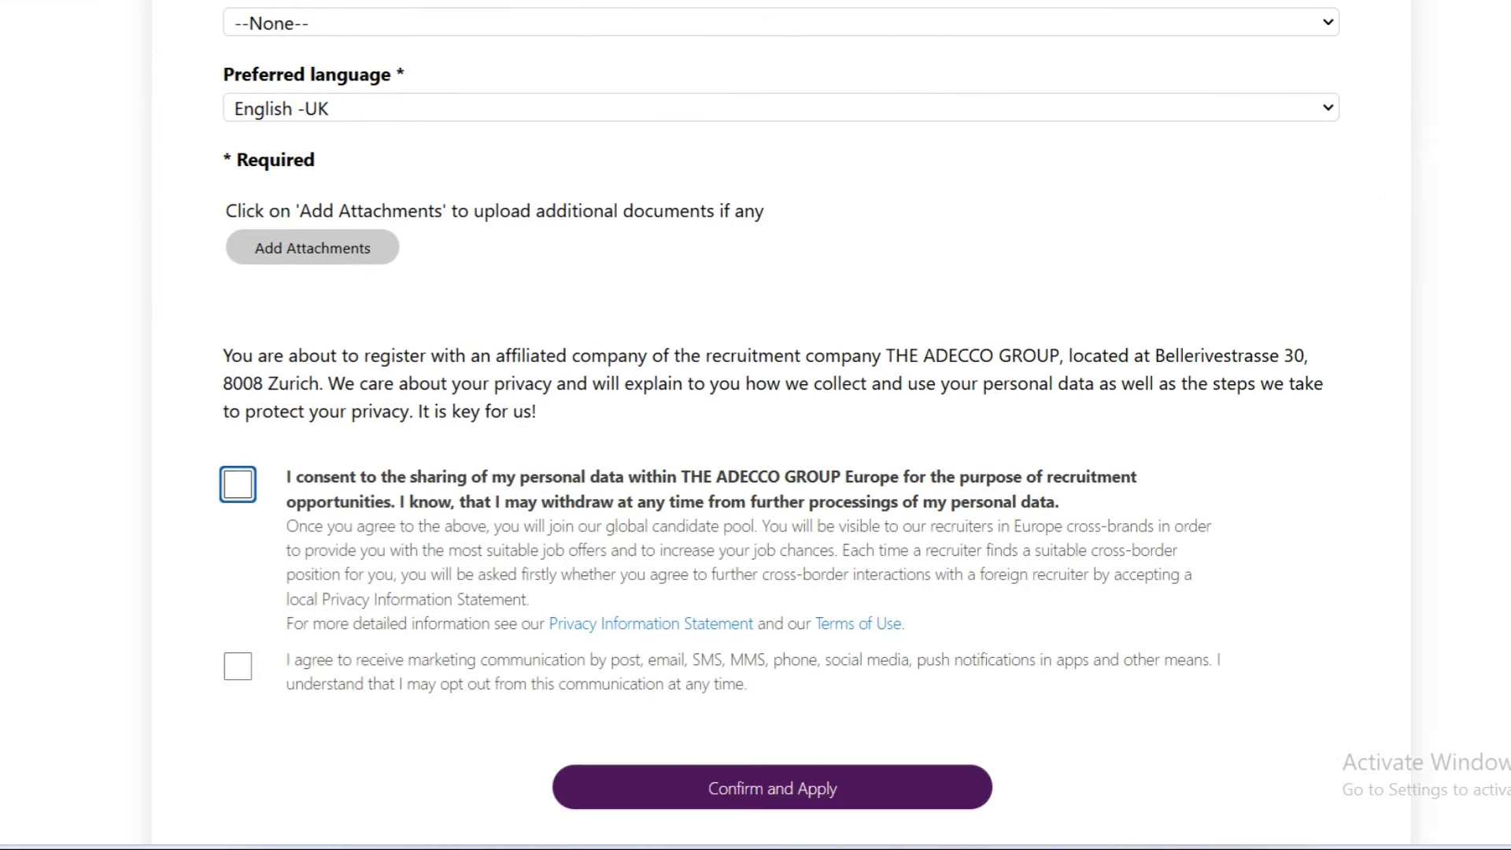
scroll(755, 425, "down", 2)
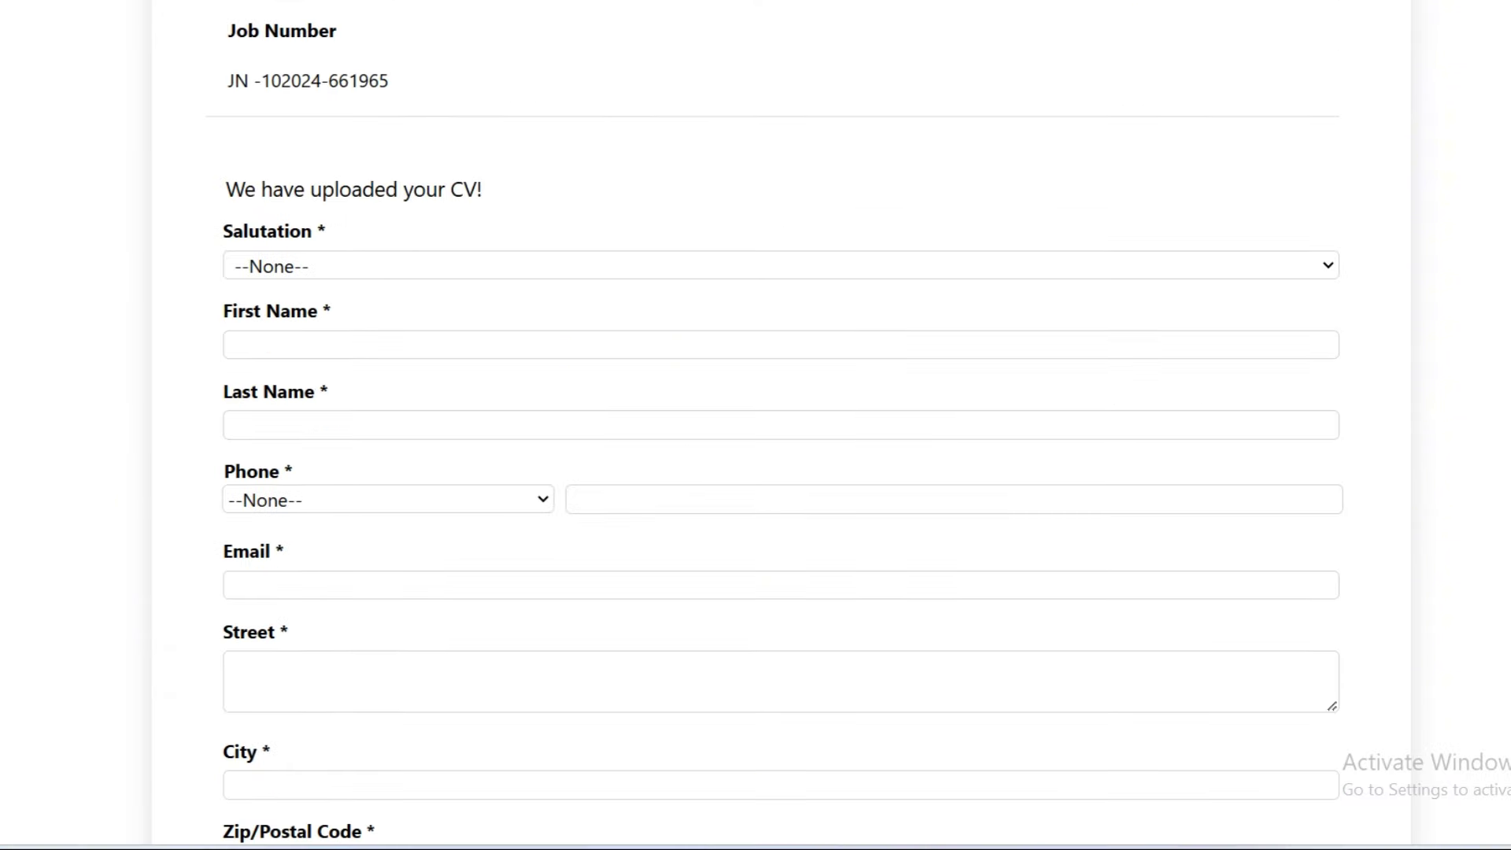
scroll(755, 425, "up", 6)
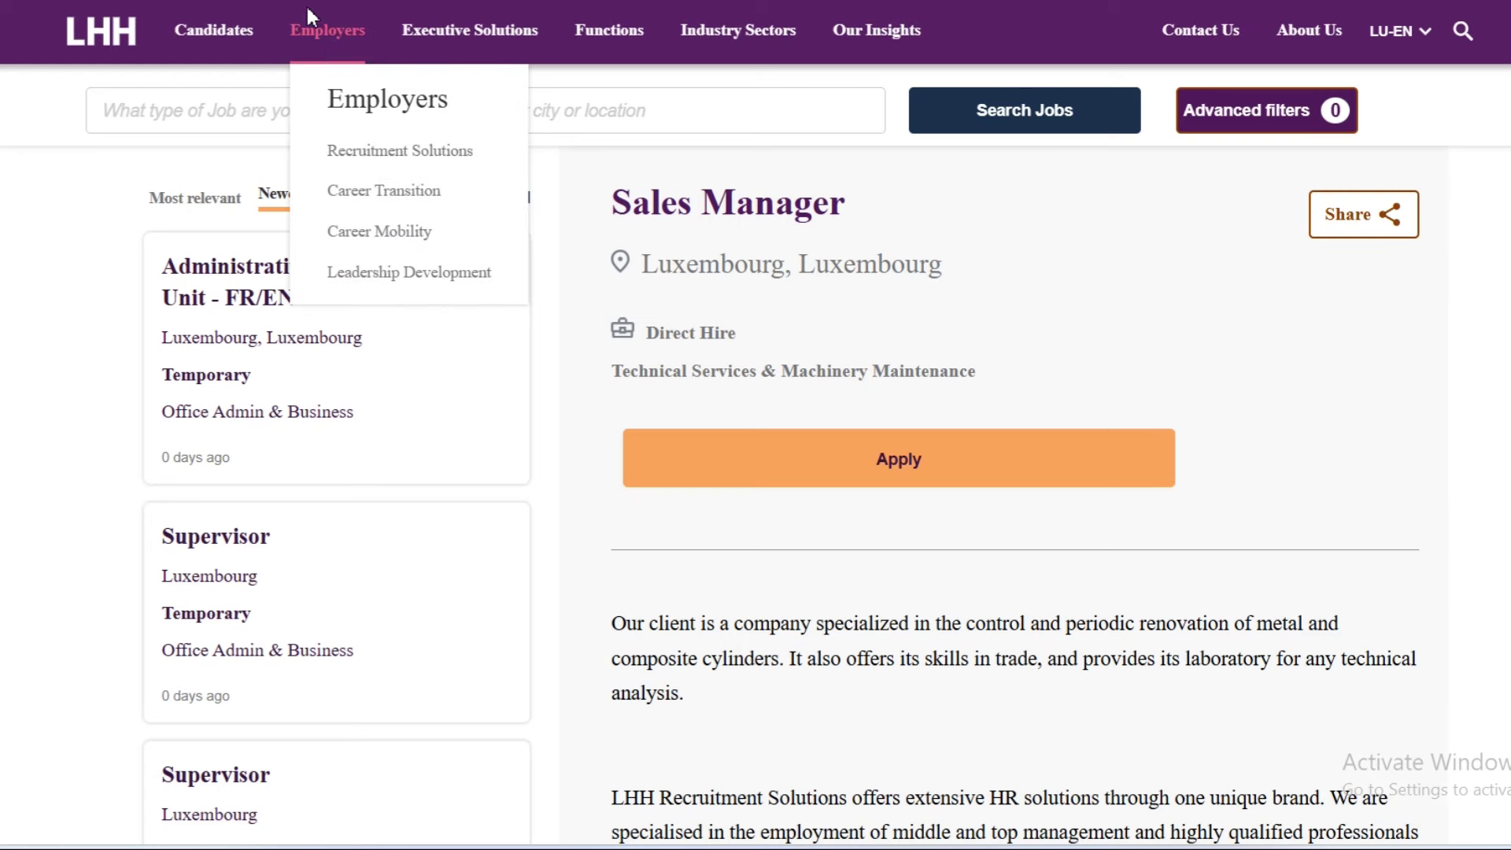
mouse_move(214, 30)
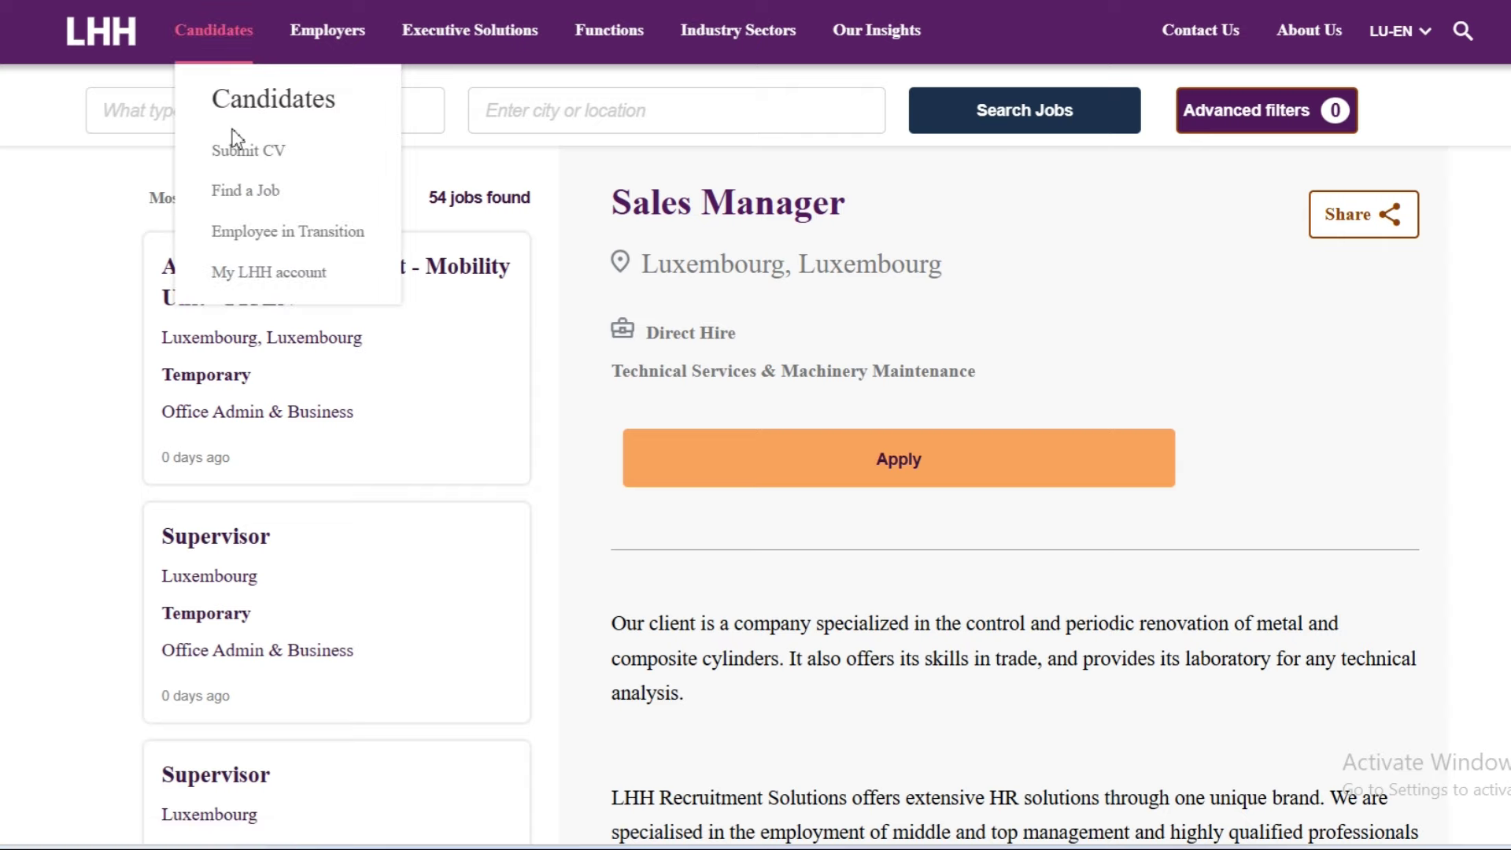
left_click(239, 151)
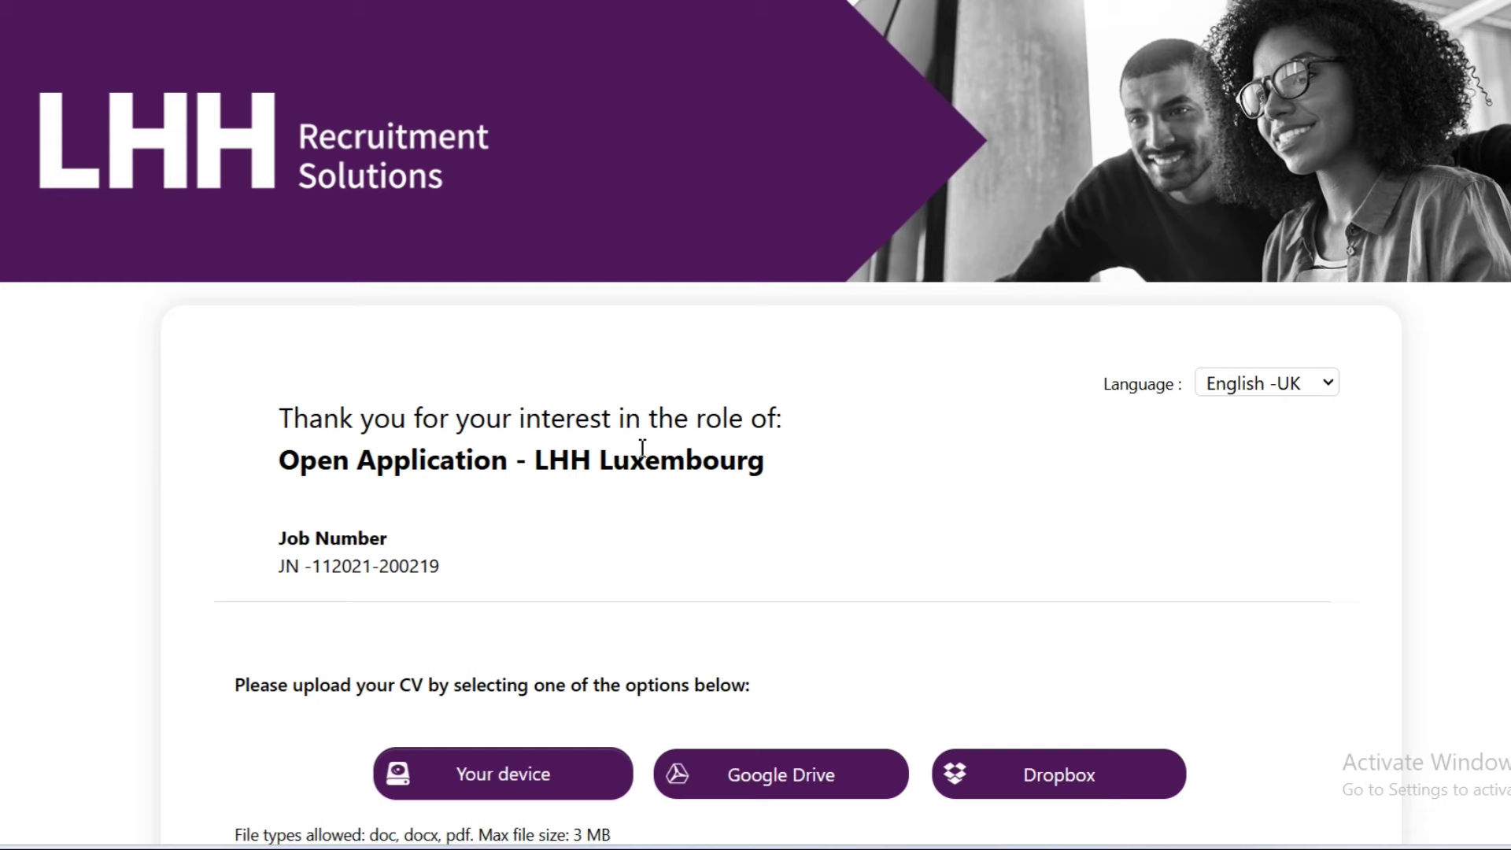
scroll(756, 425, "down", 2)
scroll(756, 425, "down", 1)
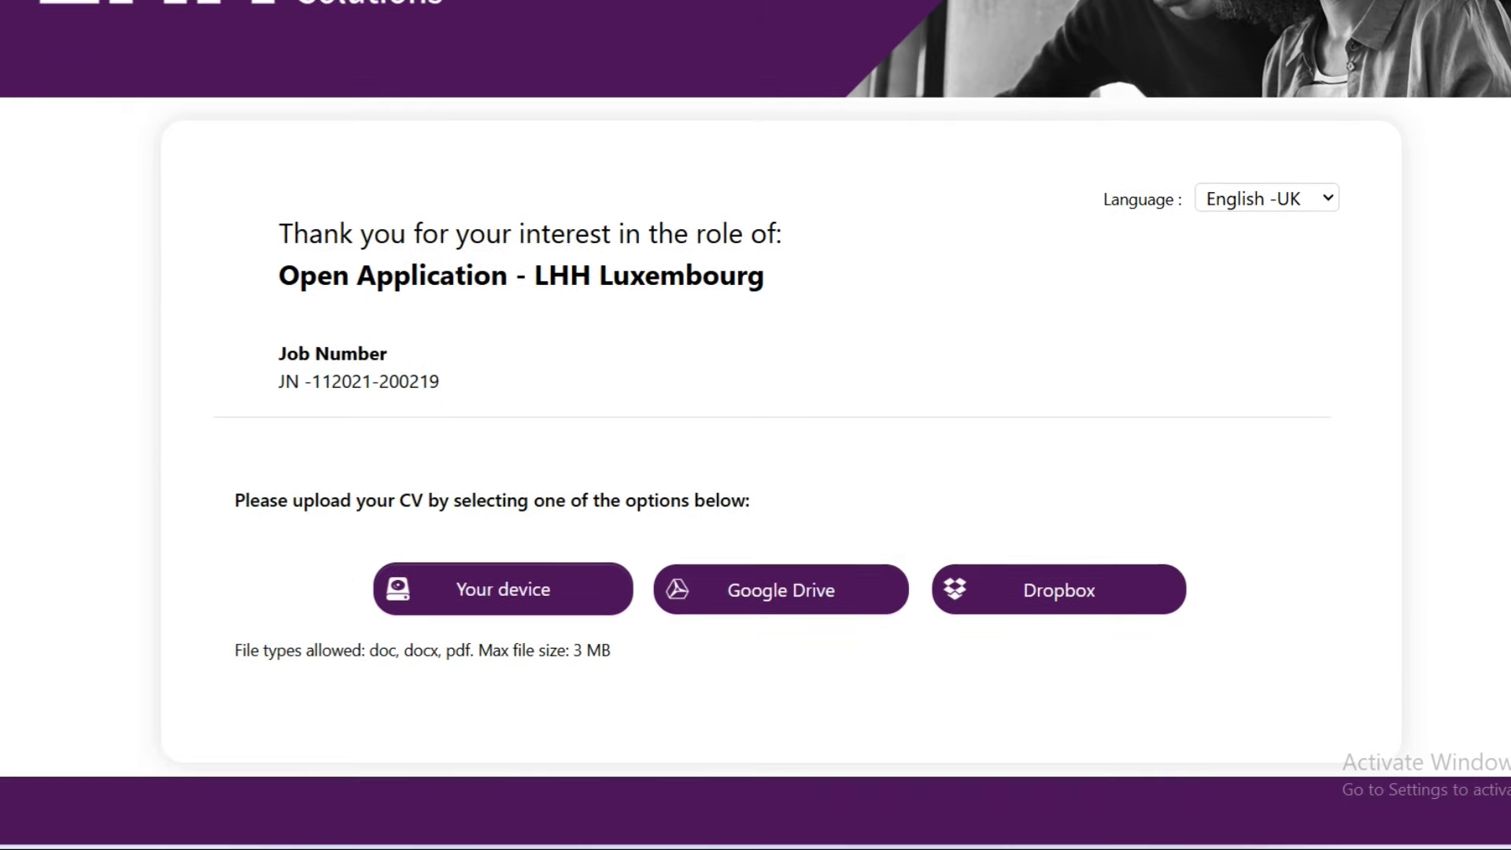
scroll(756, 425, "down", 1)
scroll(756, 425, "up", 1)
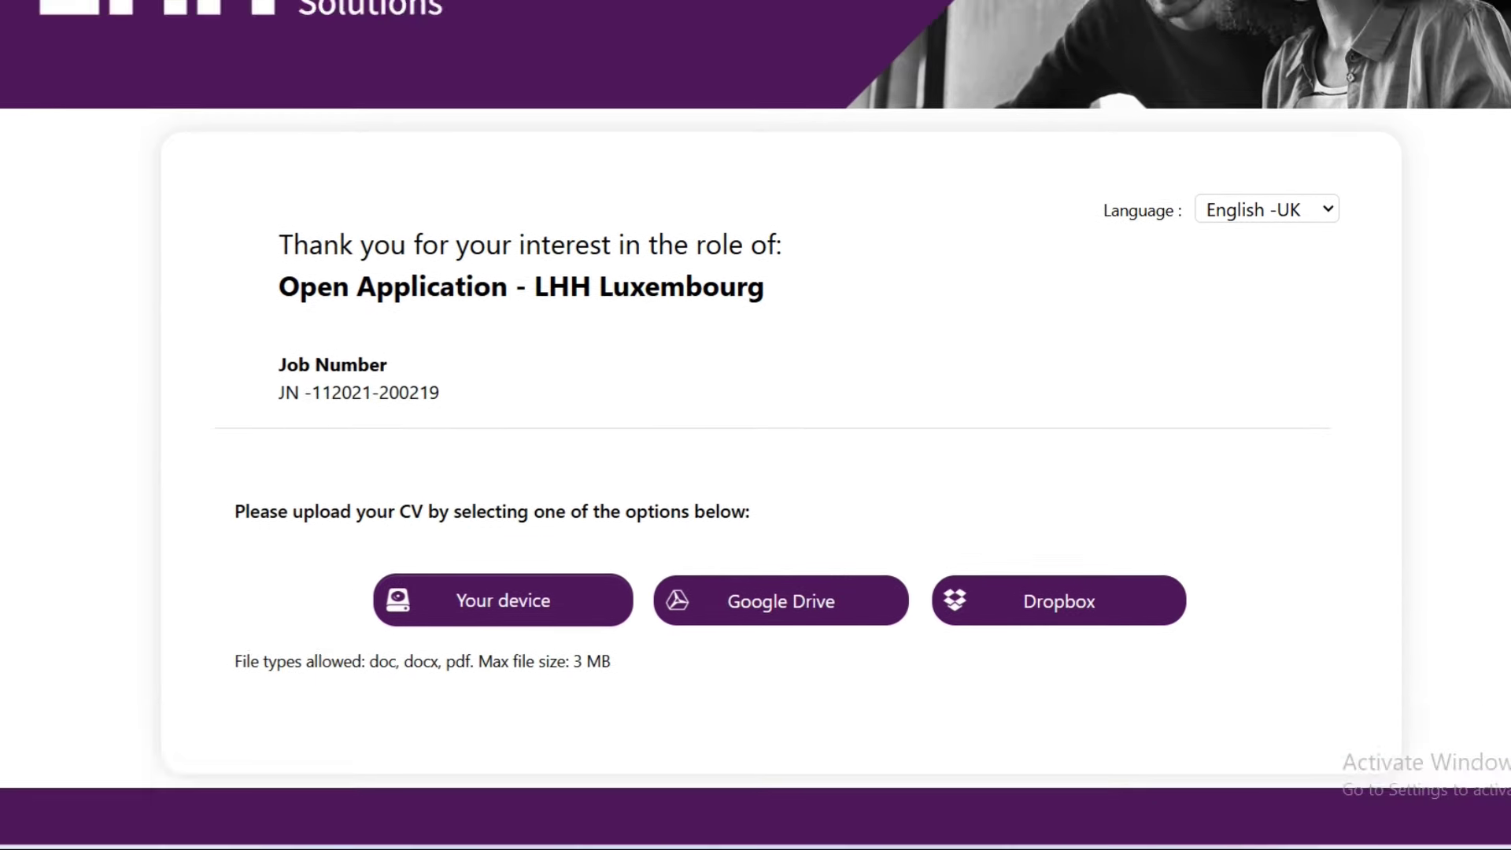
scroll(756, 425, "down", 1)
scroll(756, 425, "down", 1)
scroll(756, 425, "up", 1)
scroll(756, 425, "up", 1)
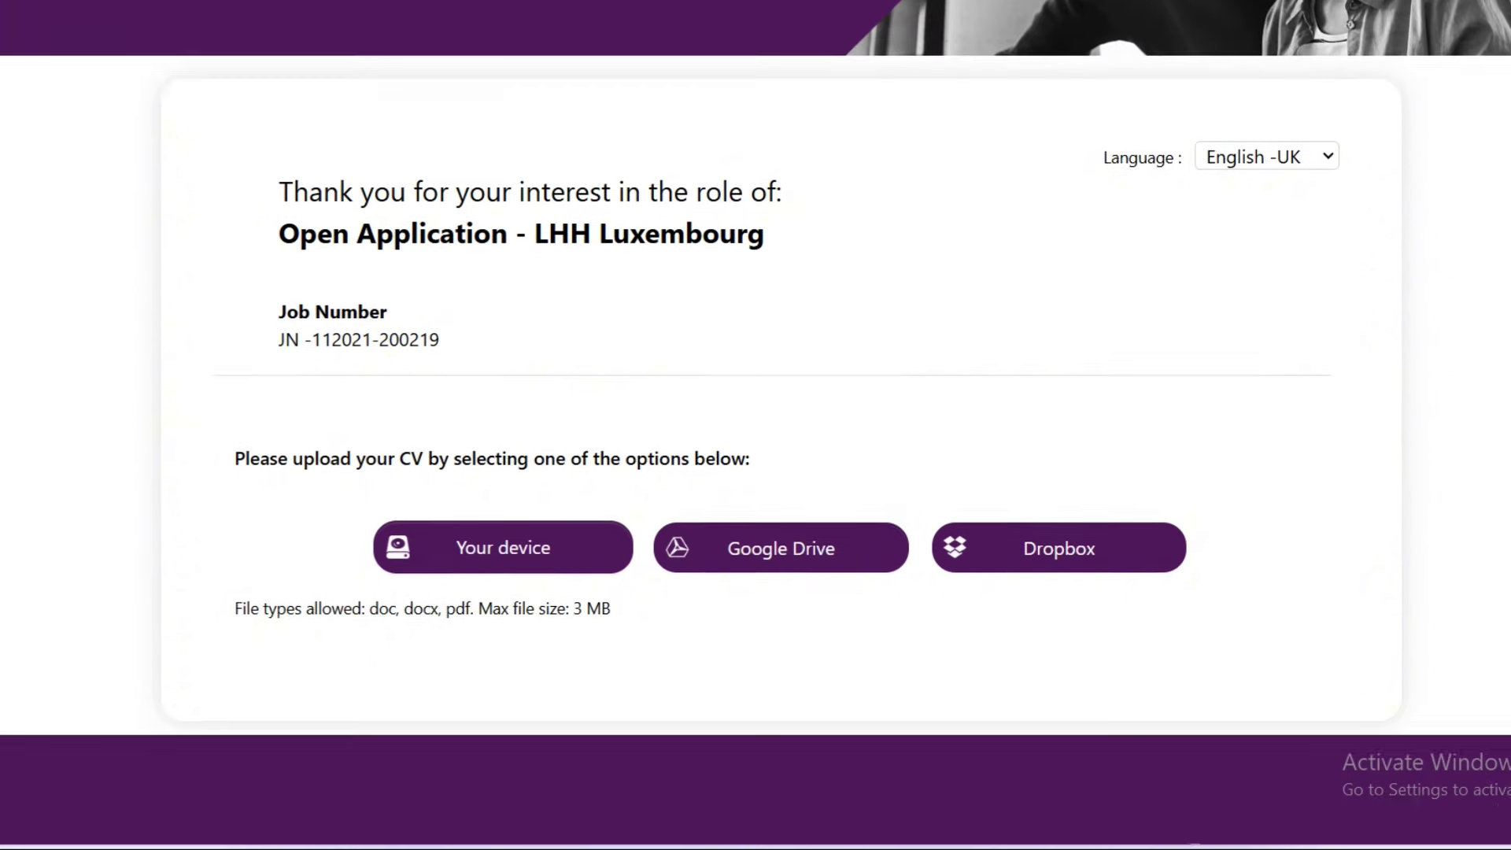
scroll(756, 425, "up", 1)
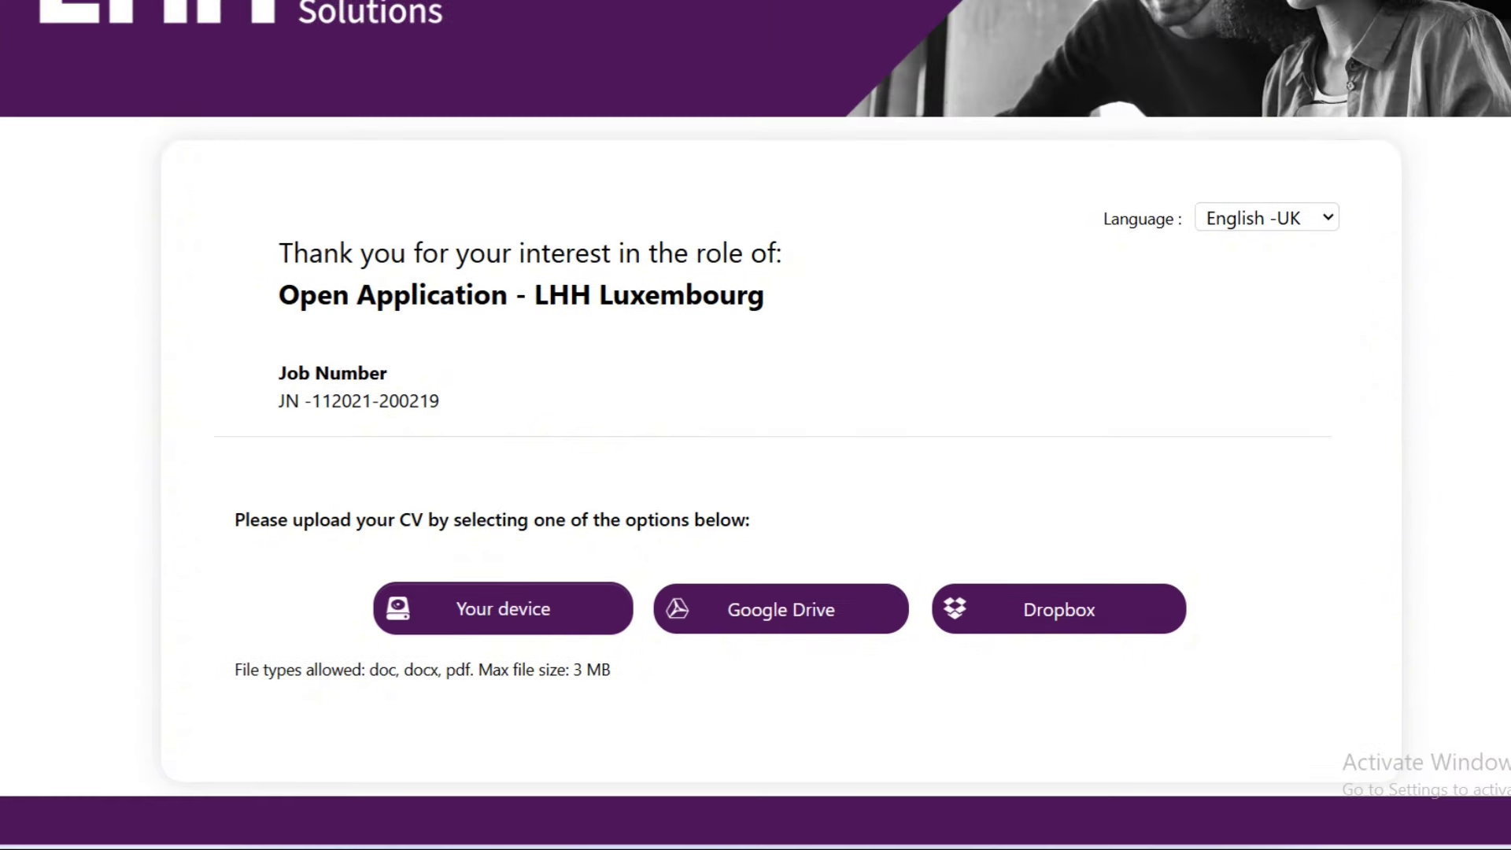
scroll(756, 425, "down", 1)
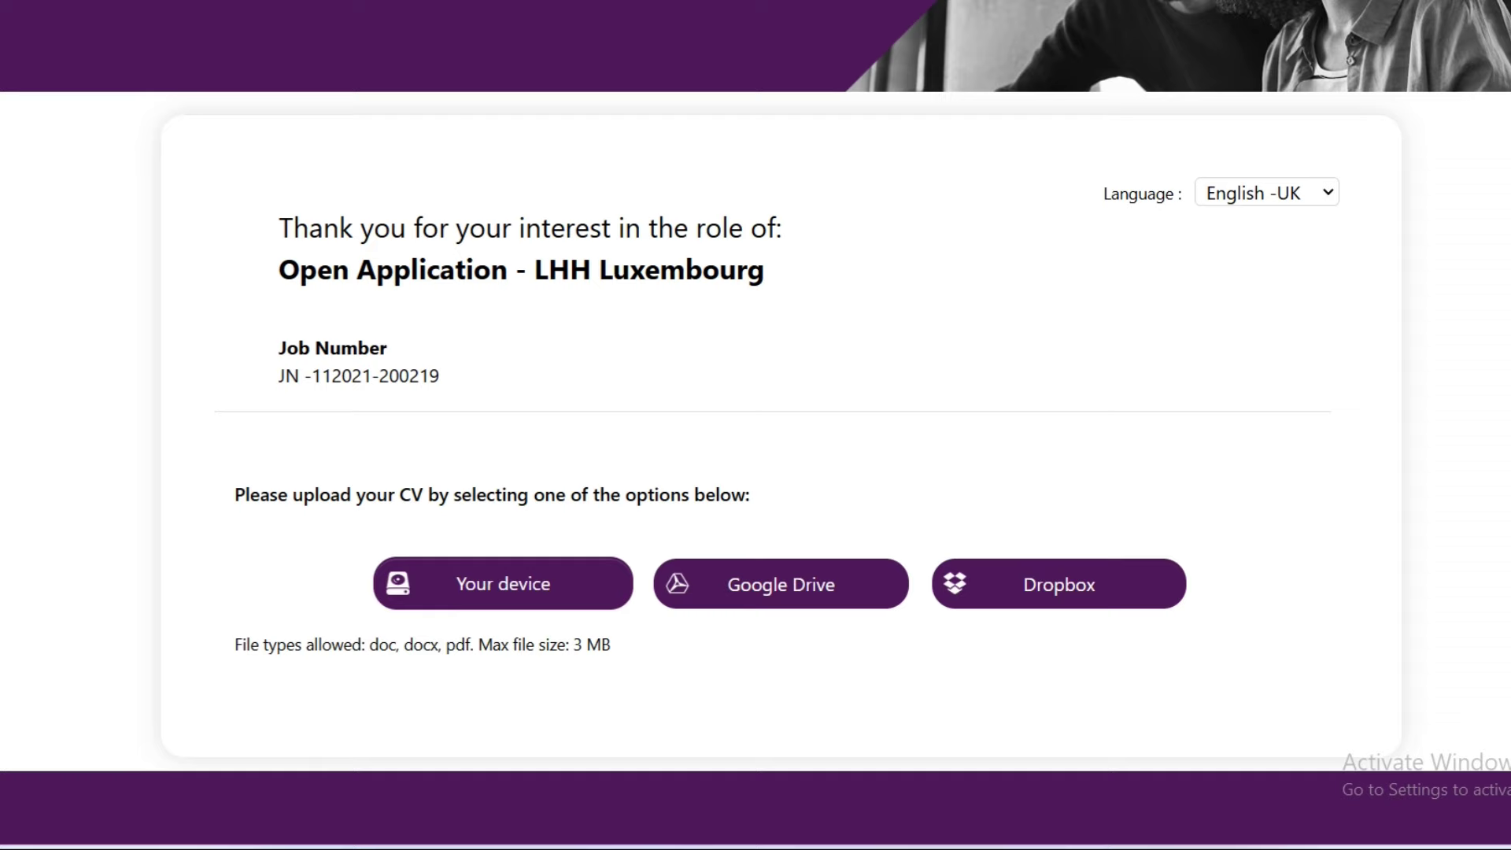
scroll(755, 425, "down", 1)
scroll(755, 425, "down", 2)
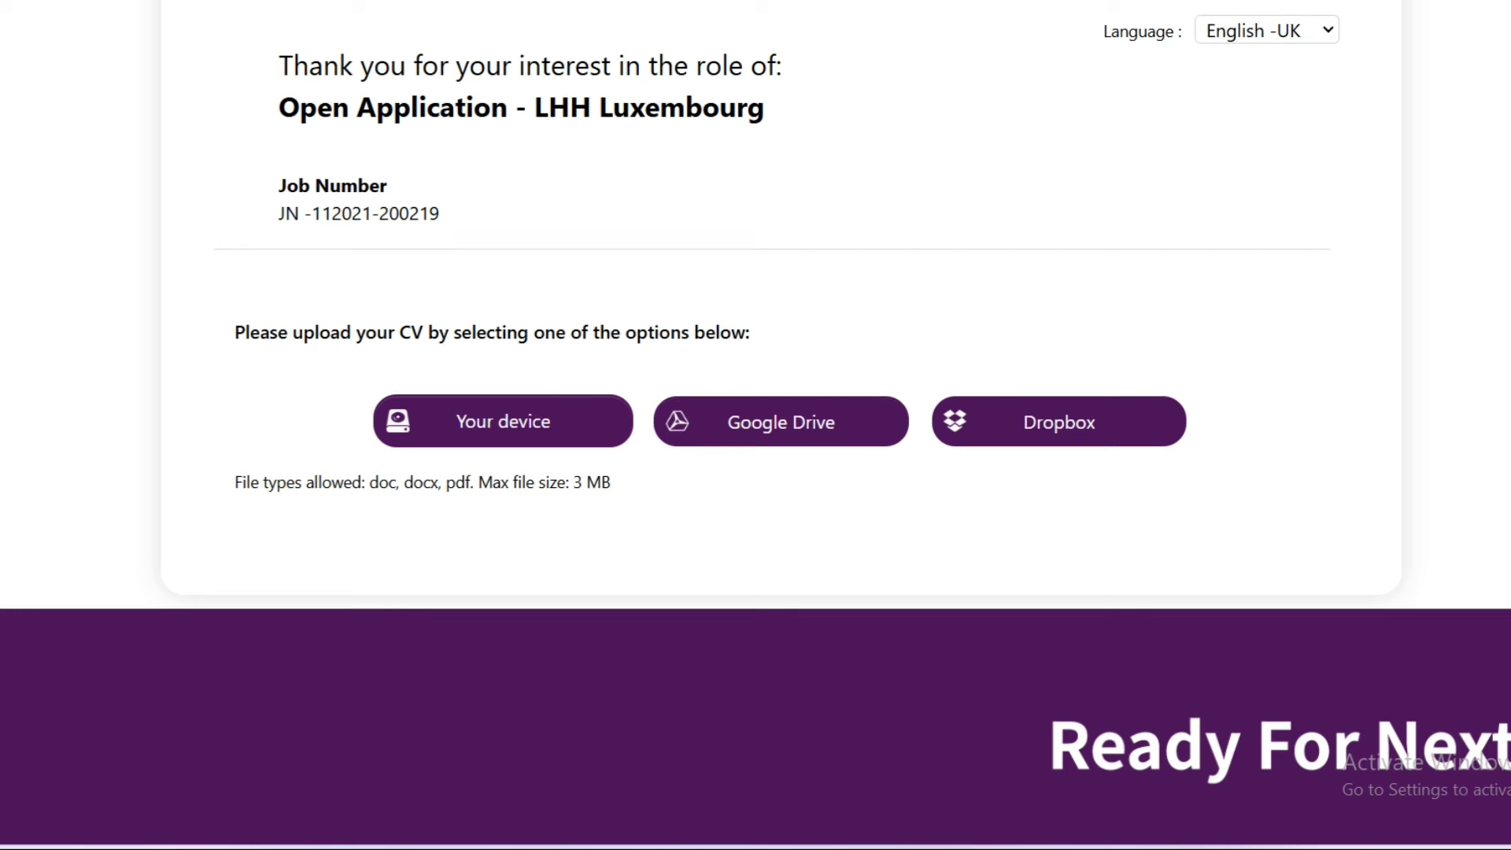
scroll(756, 425, "down", 1)
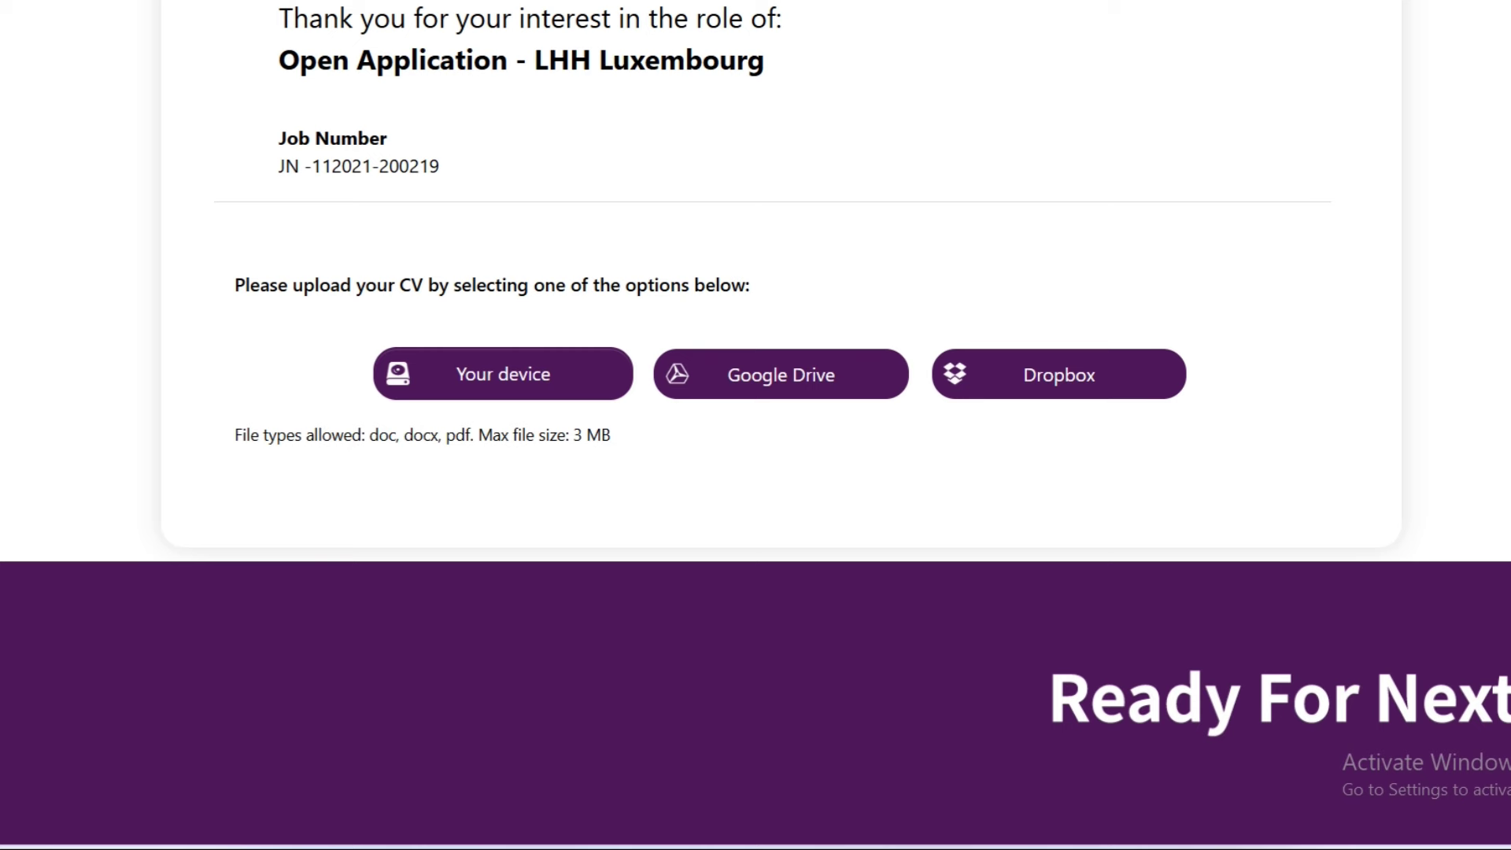
scroll(505, 630, "up", 3)
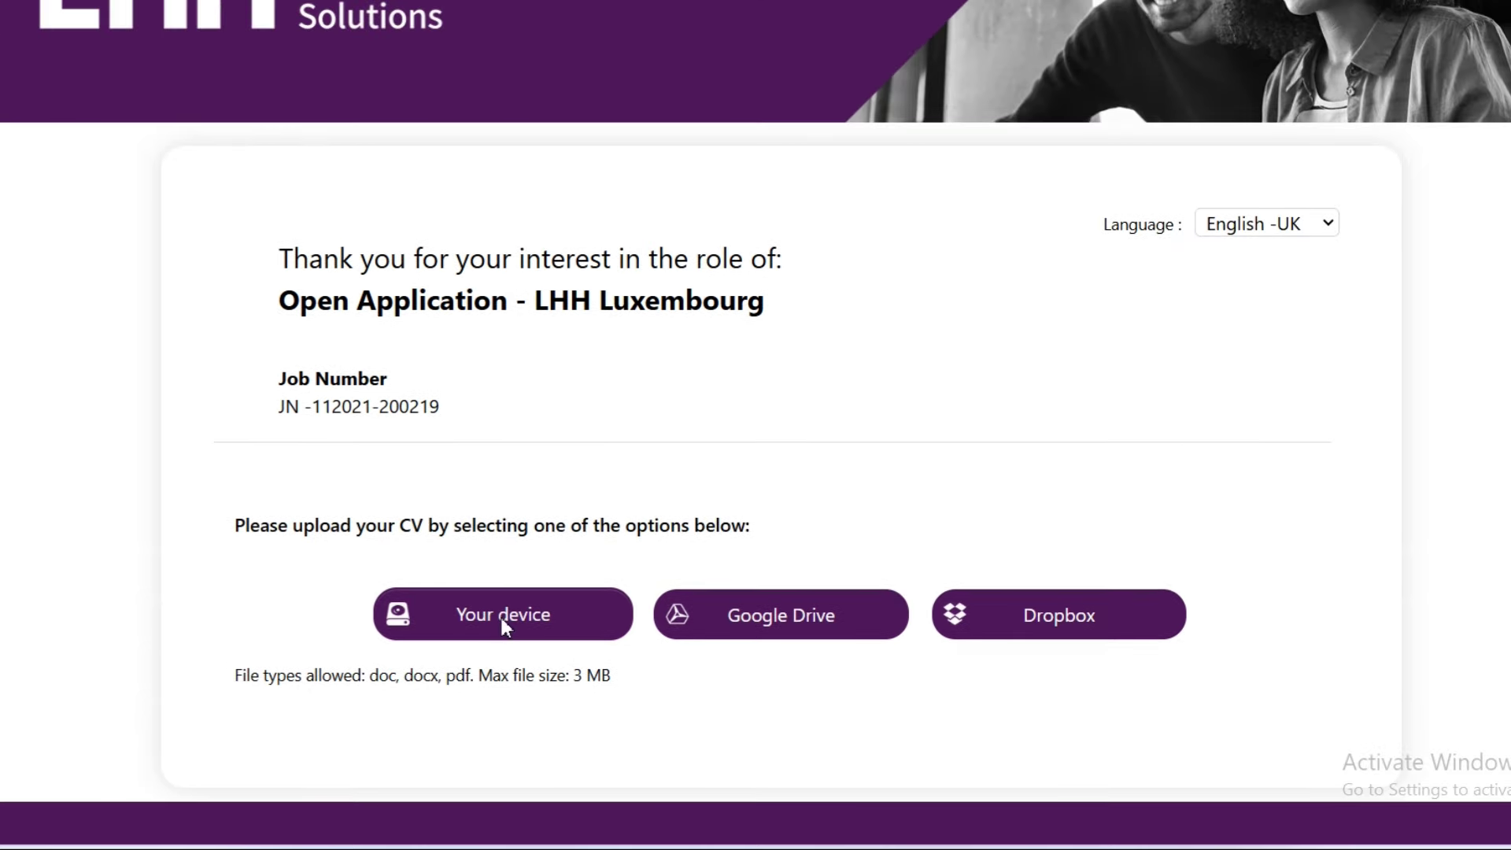
Select the blurred-info CV PDF on this computer and upload it.
left_click(504, 627)
left_click(673, 154)
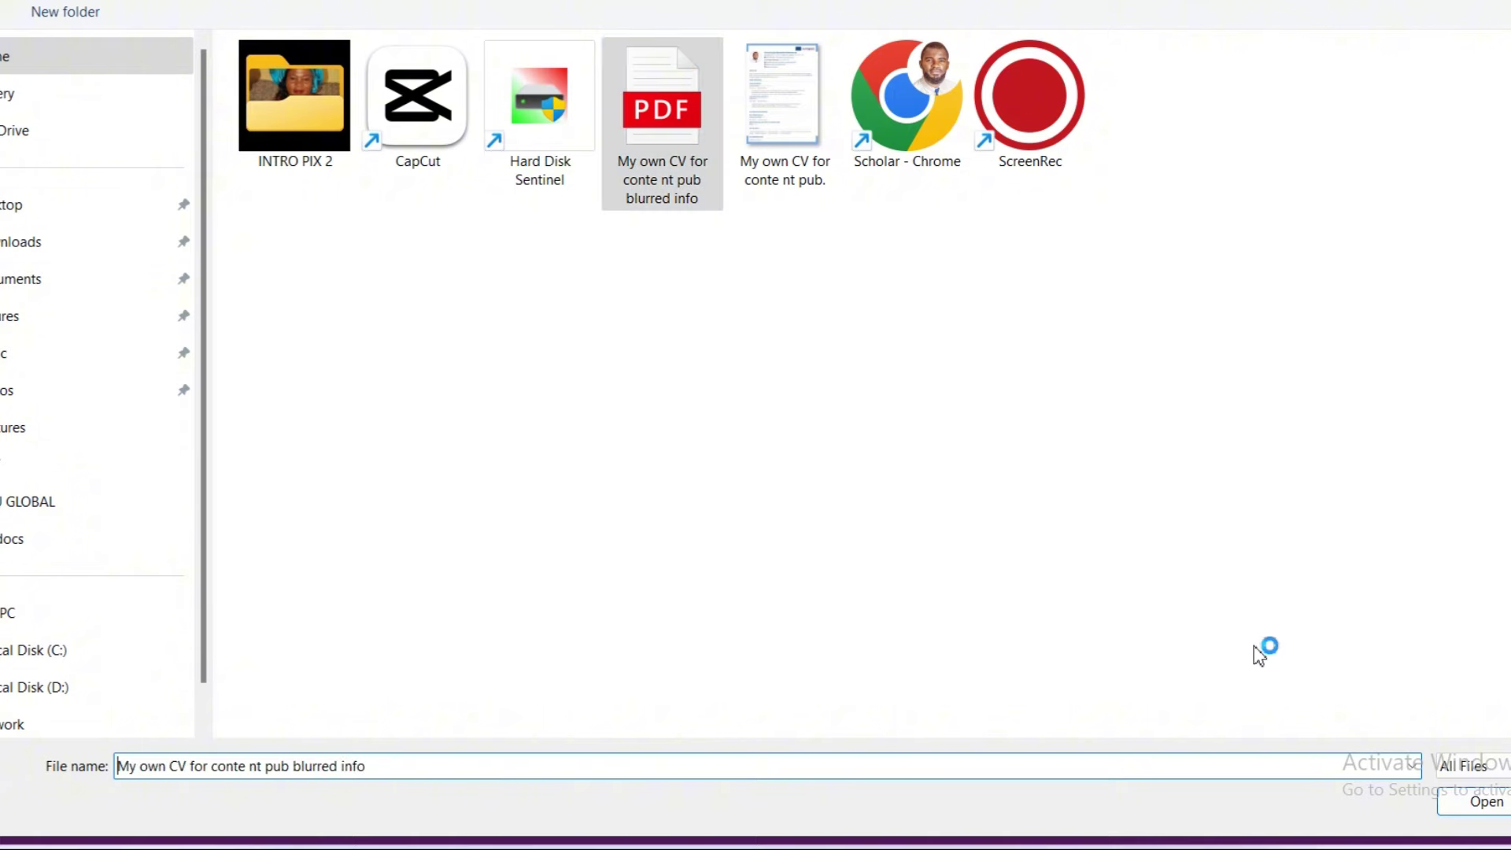
left_click(1487, 801)
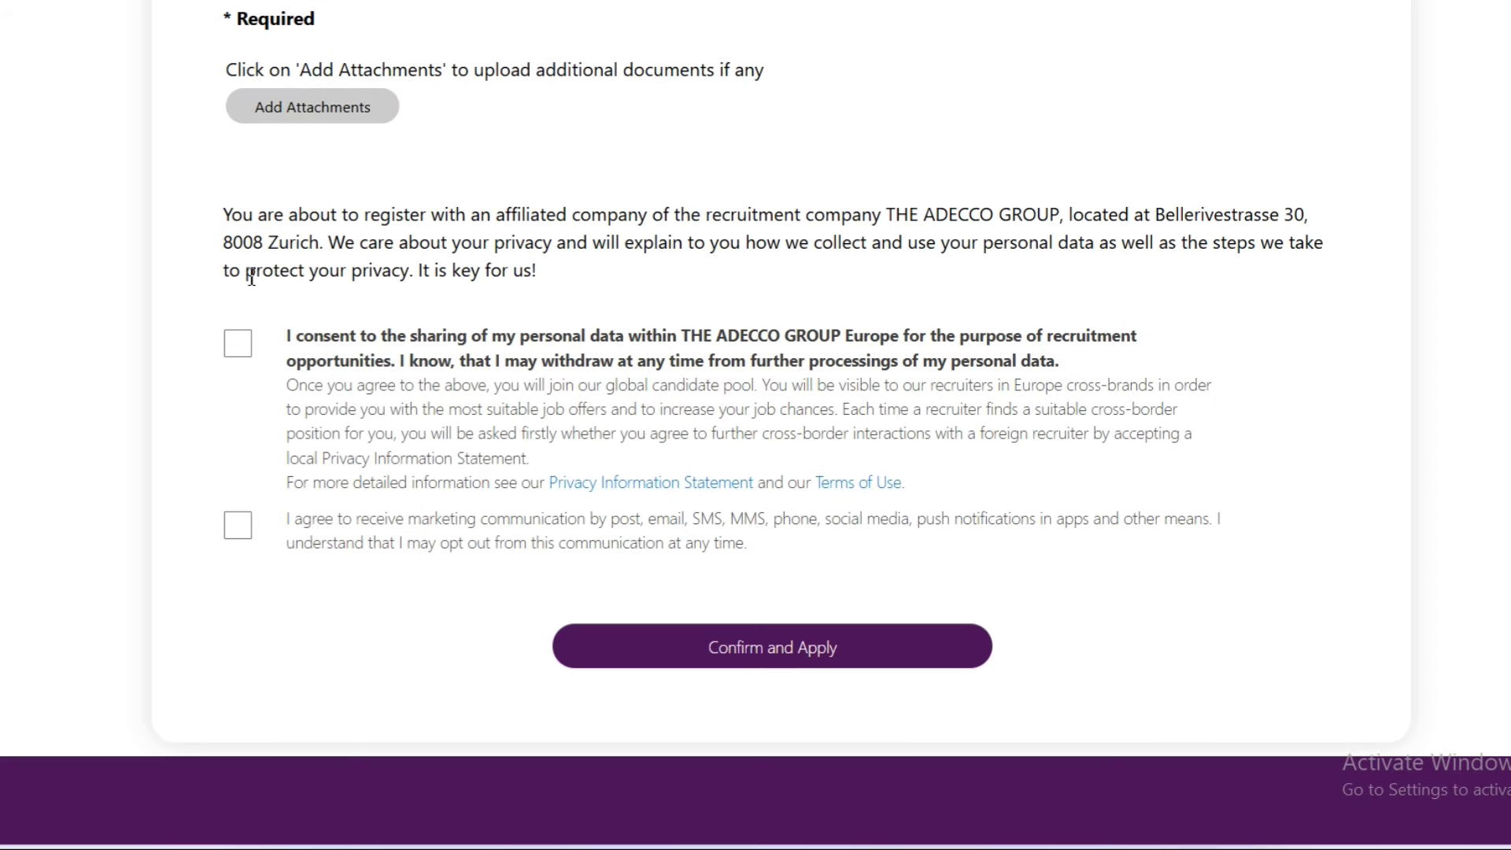
Tick the Adecco data-sharing and marketing communication consent checkboxes.
left_click(242, 338)
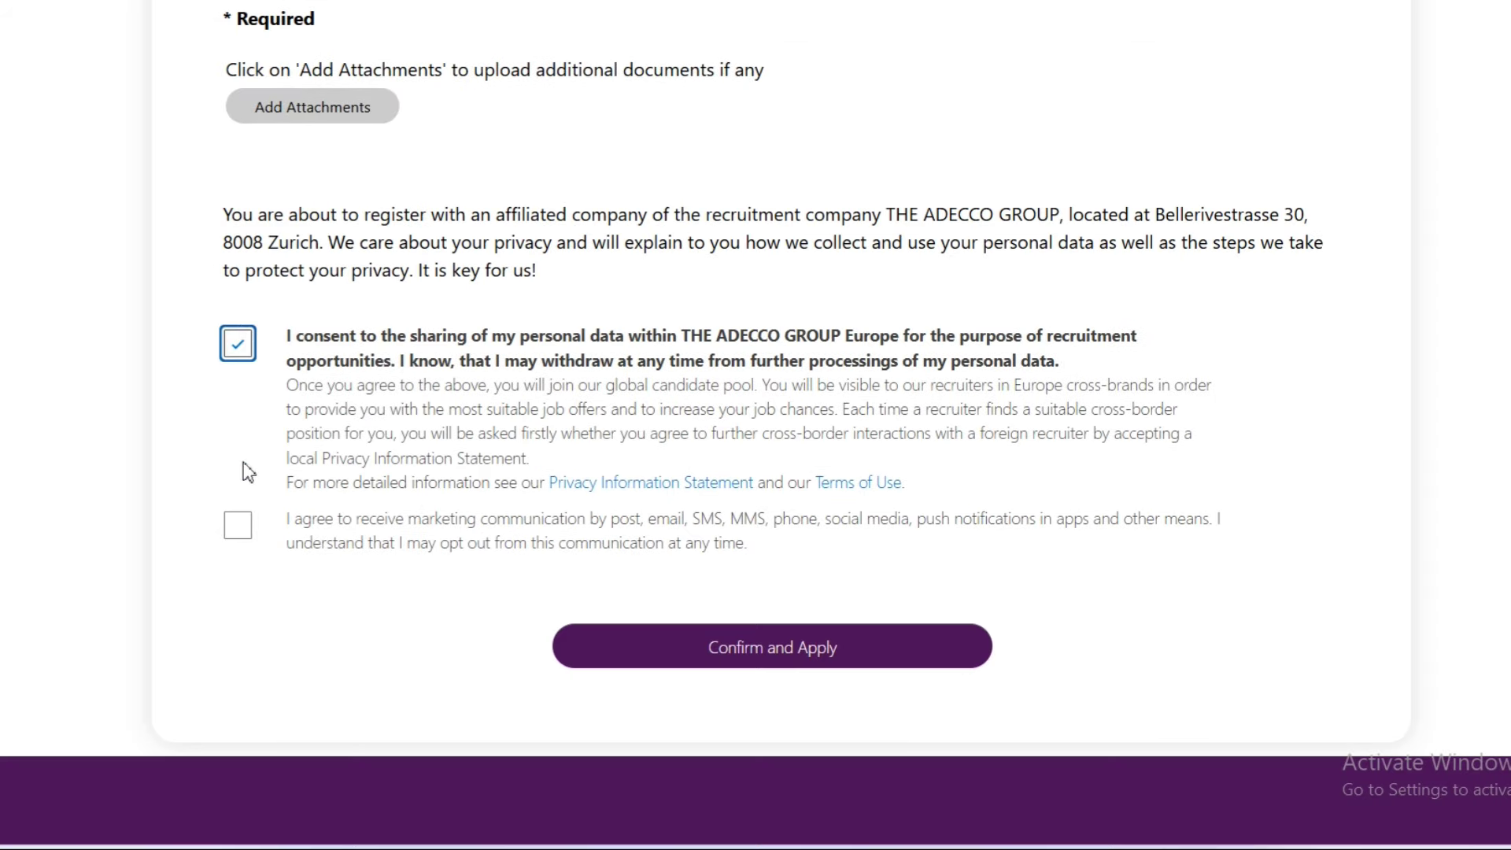
left_click(240, 524)
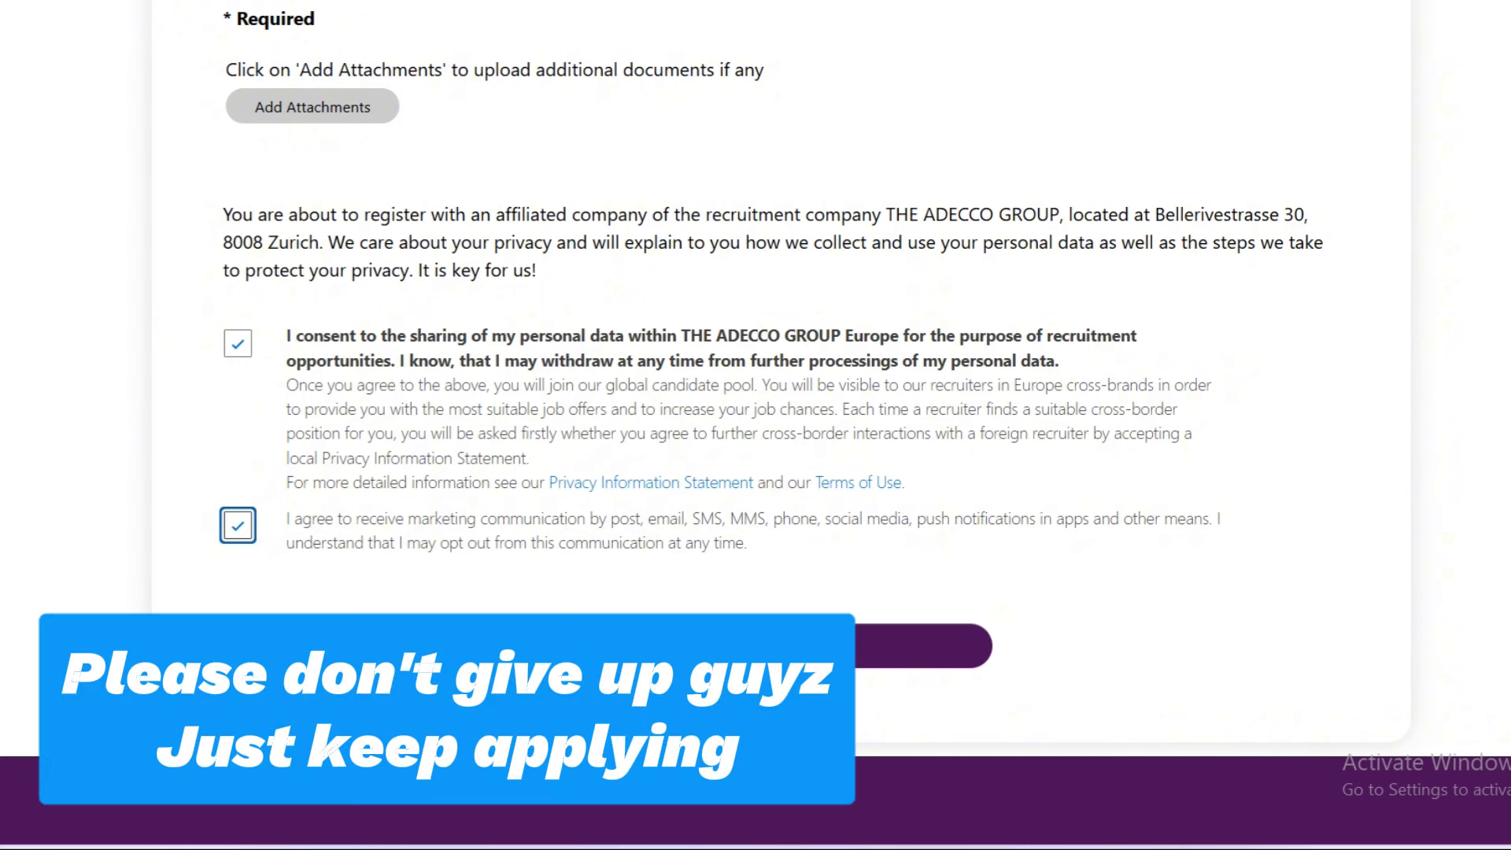
scroll(755, 425, "up", 10)
scroll(756, 425, "up", 7)
scroll(755, 425, "up", 3)
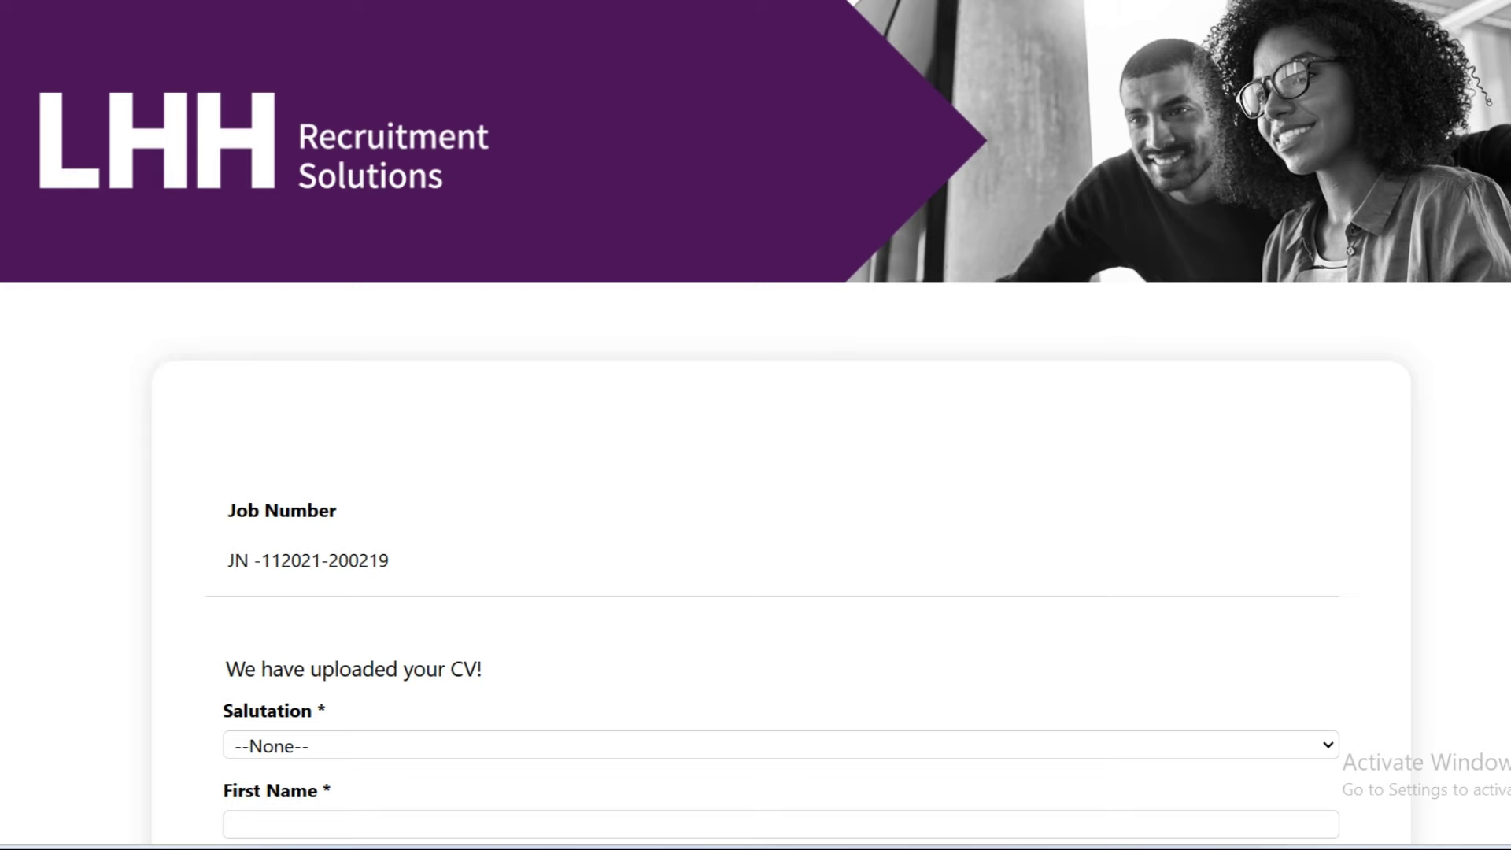
scroll(1291, 748, "down", 4)
scroll(755, 425, "down", 1)
scroll(755, 424, "down", 3)
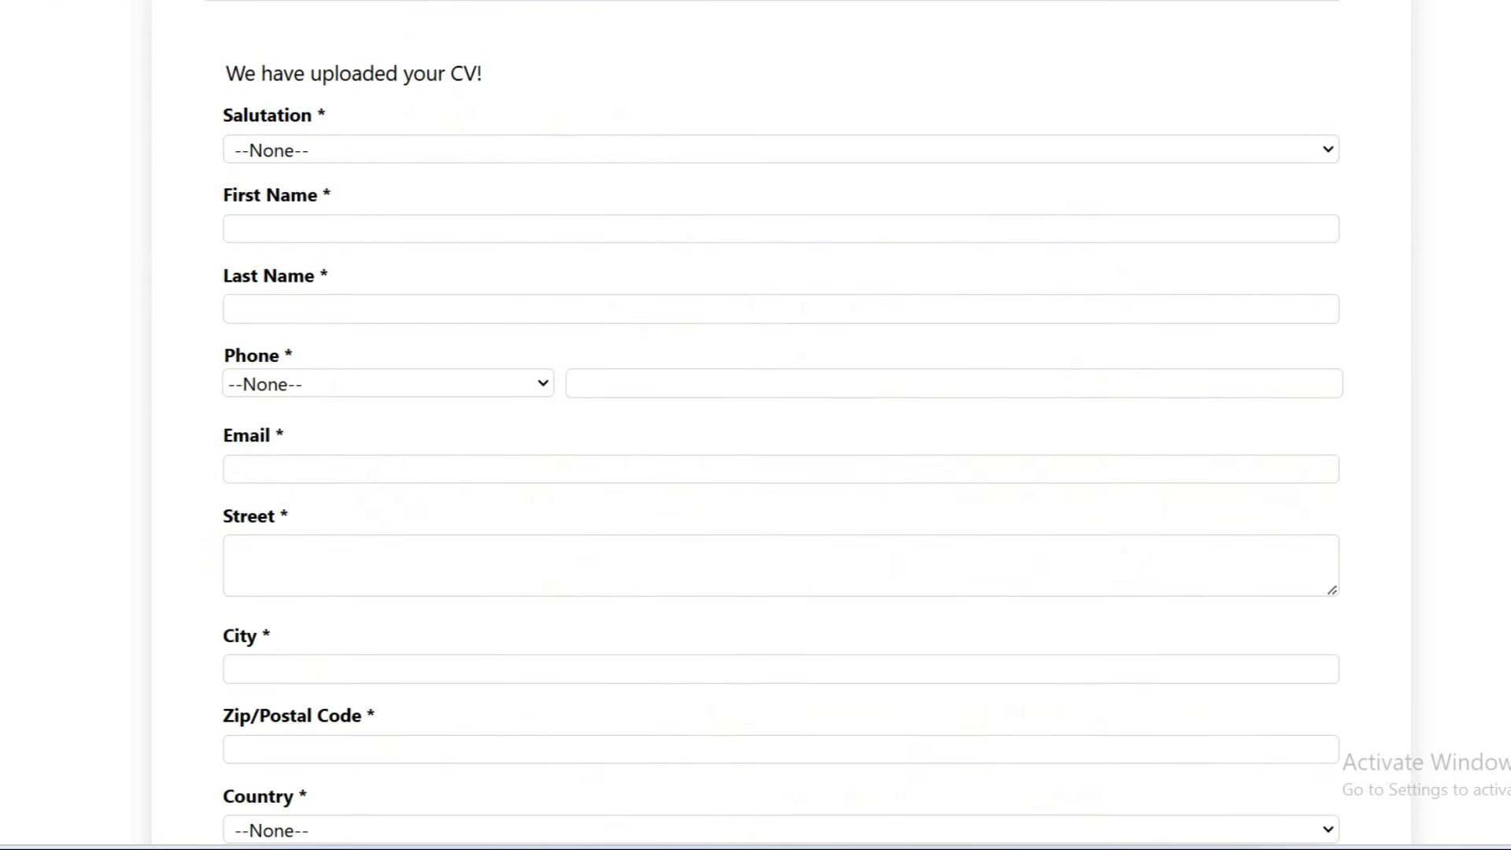
scroll(756, 425, "down", 6)
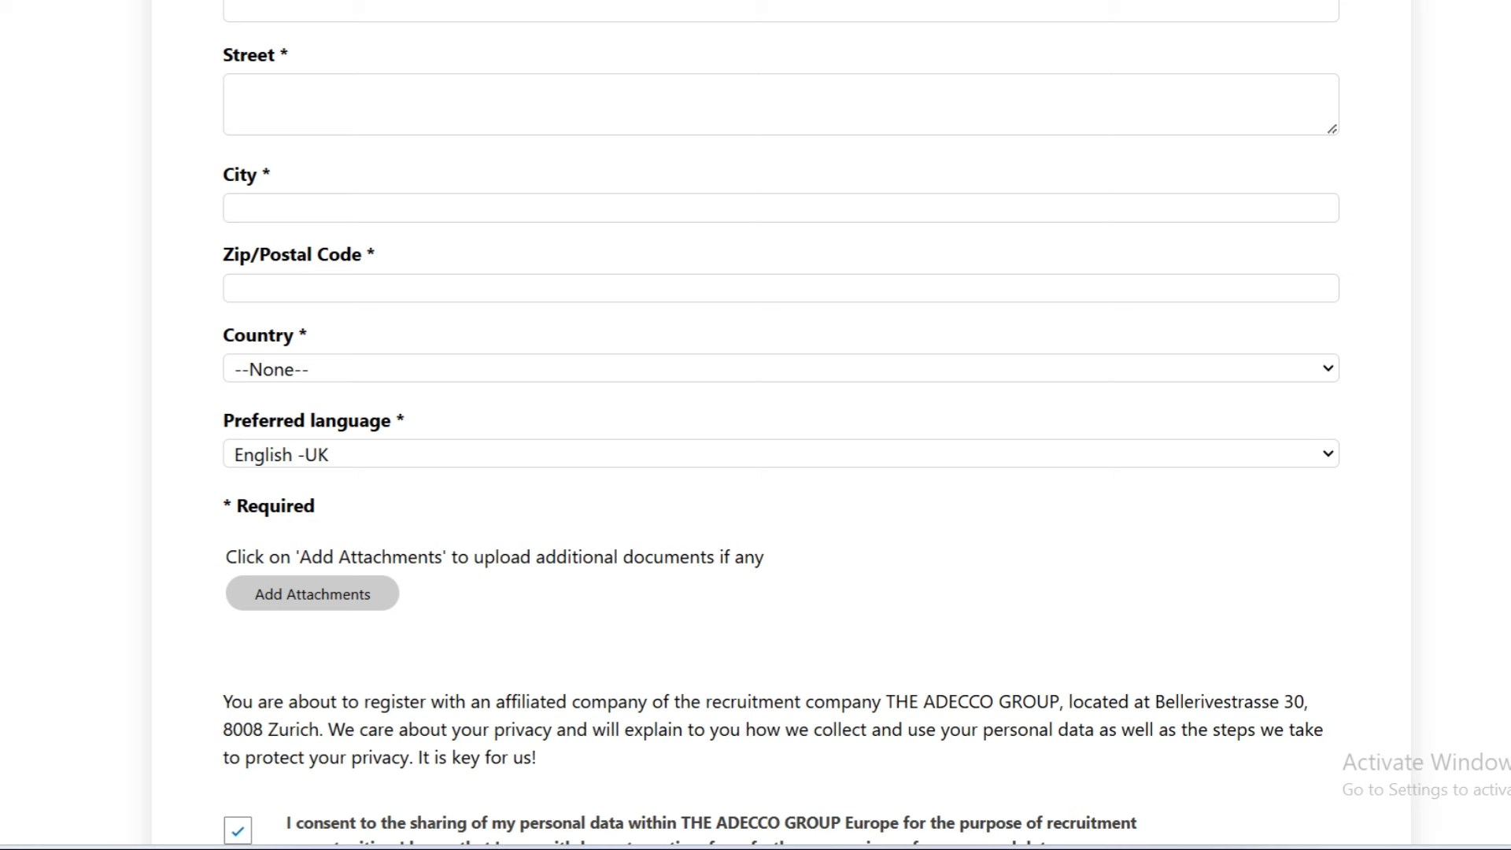
scroll(756, 425, "up", 13)
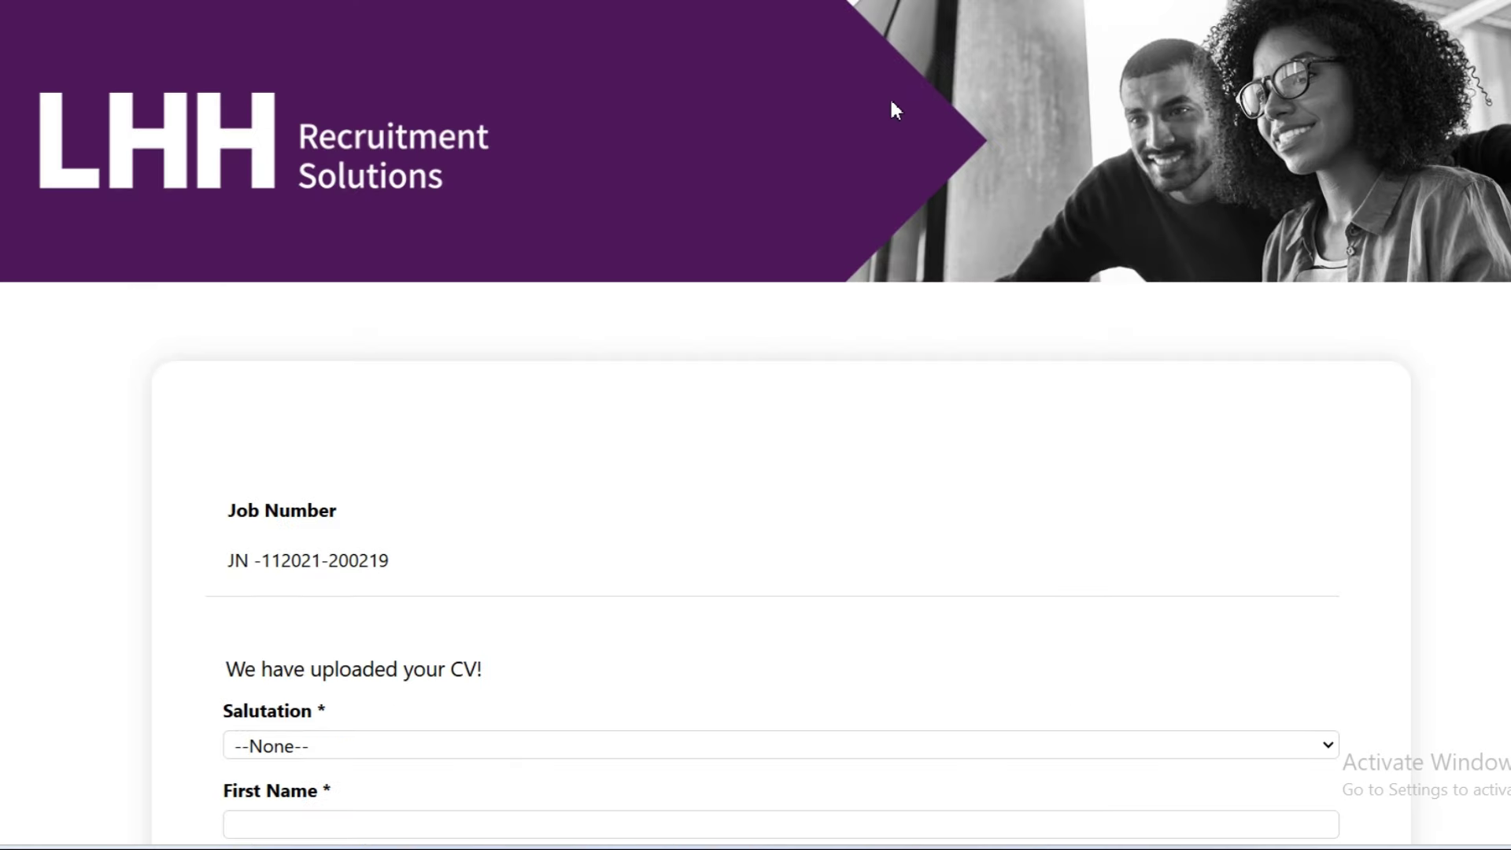